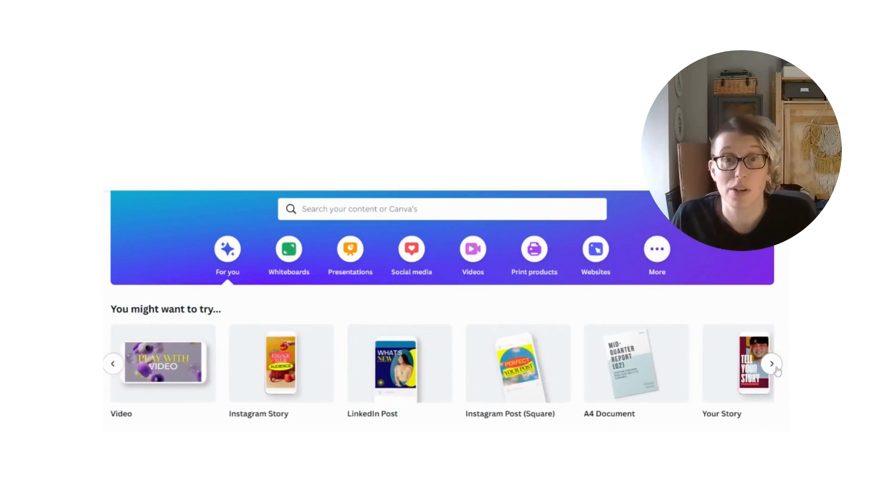
Examine the suggested design types on the home page, from whiteboards and social posts through to logos
{"action": "left_click", "coordinate": [772, 364]}
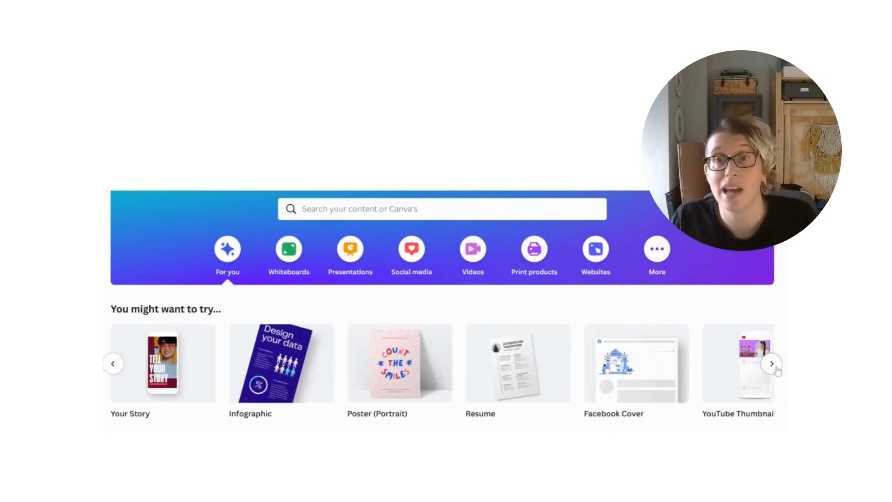
{"action": "left_click", "coordinate": [773, 364]}
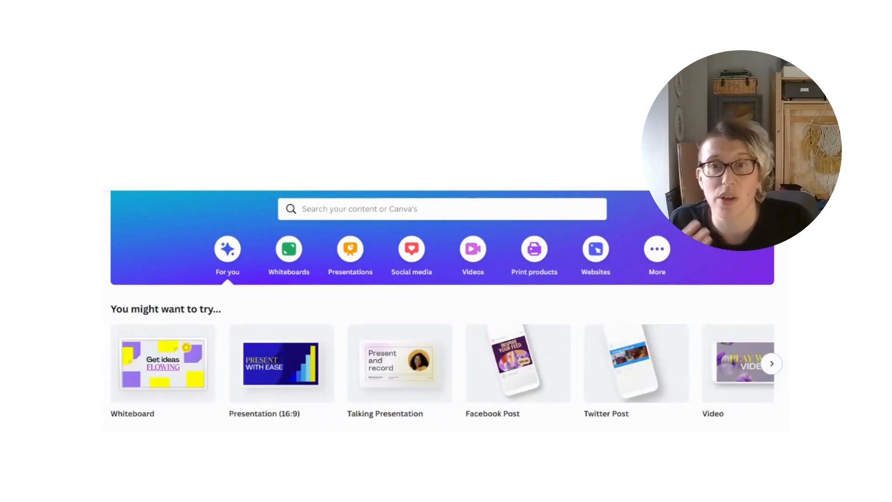
{"action": "left_click", "coordinate": [772, 364]}
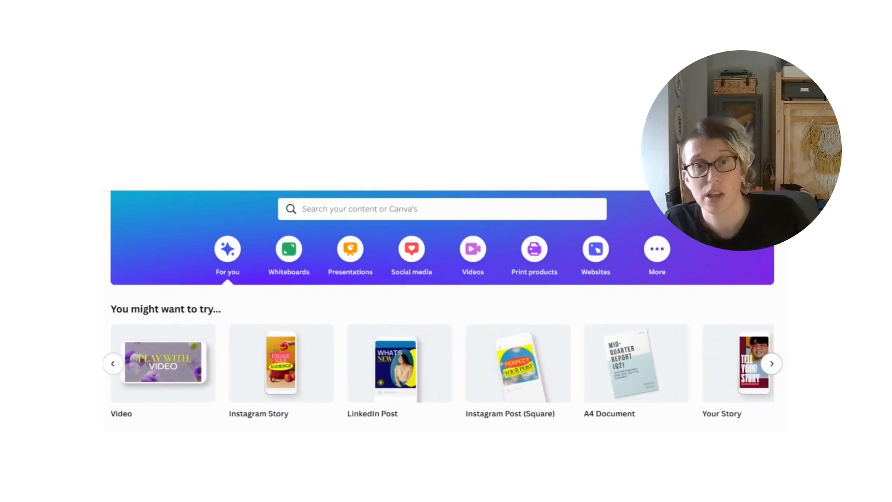
{"action": "left_click", "coordinate": [774, 366]}
{"action": "left_click", "coordinate": [772, 364]}
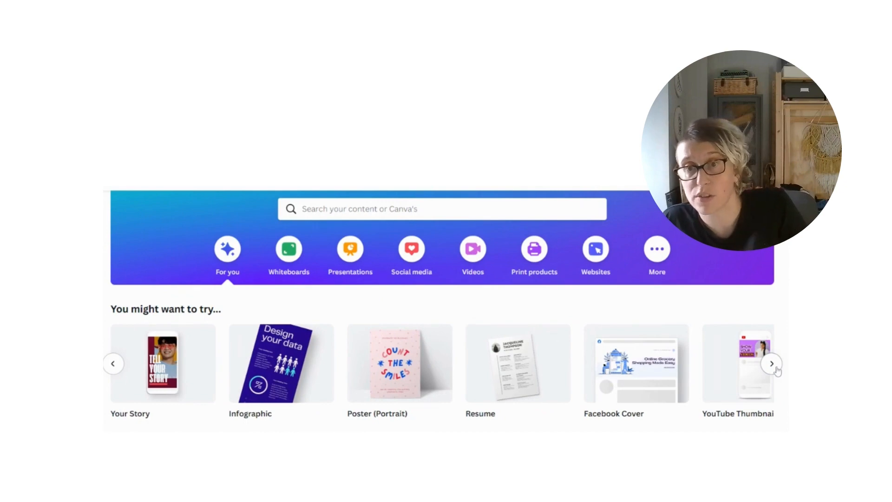
{"action": "left_click", "coordinate": [772, 365]}
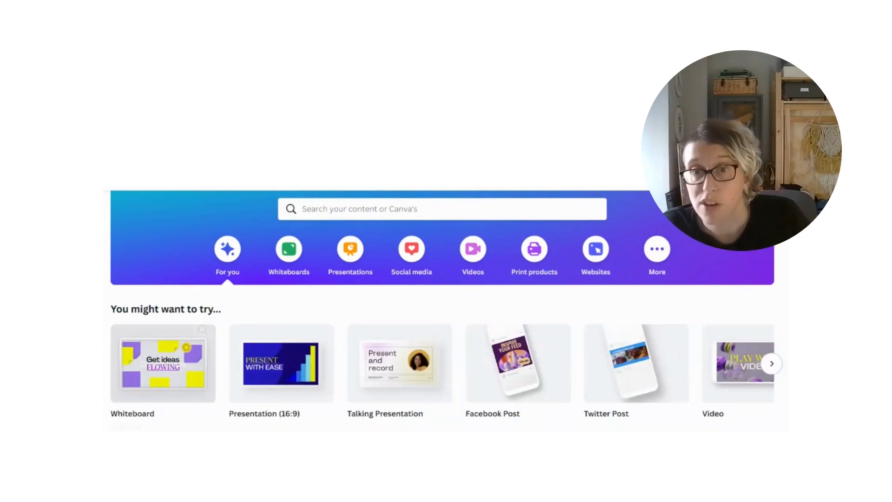
{"action": "left_click", "coordinate": [772, 364]}
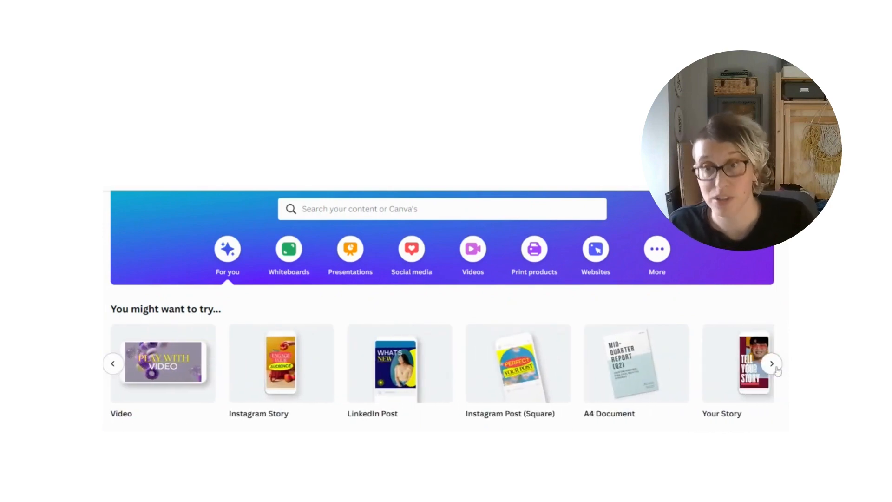
{"action": "left_click", "coordinate": [775, 367]}
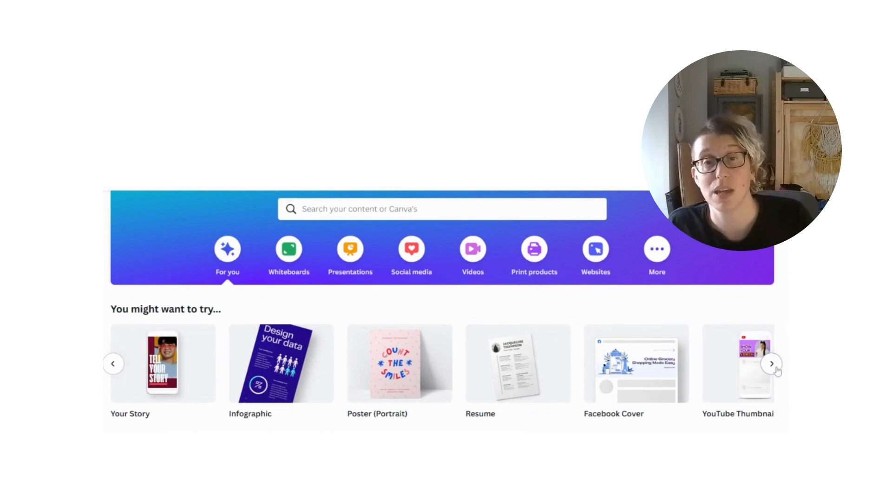
{"action": "left_click", "coordinate": [773, 365]}
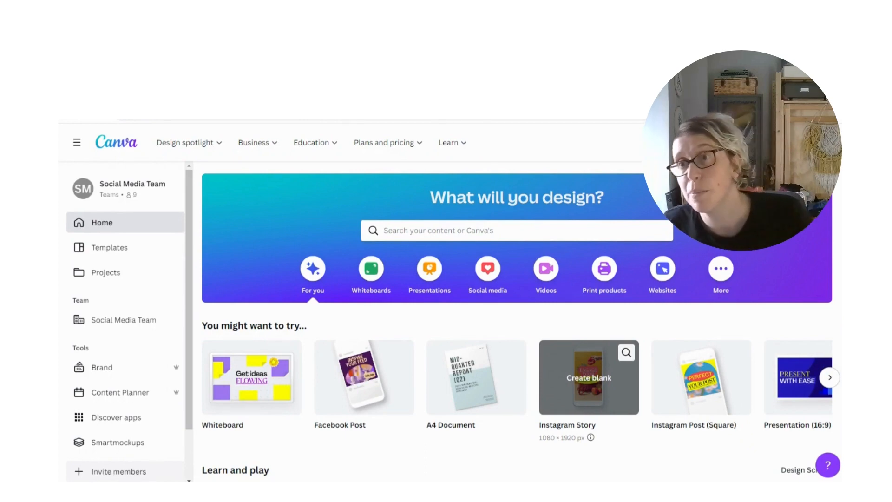
{"action": "left_click", "coordinate": [163, 116]}
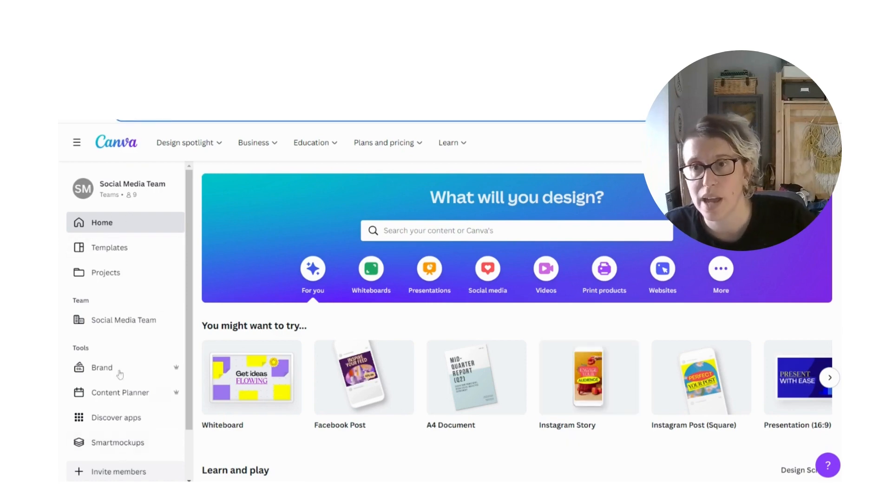
{"action": "left_click", "coordinate": [105, 223]}
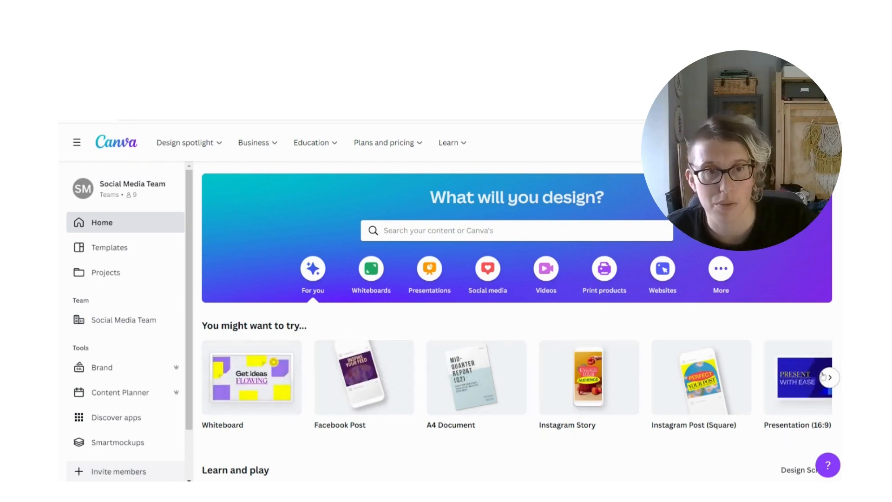
{"action": "left_click", "coordinate": [825, 385]}
{"action": "left_click", "coordinate": [825, 385]}
{"action": "left_click", "coordinate": [824, 386]}
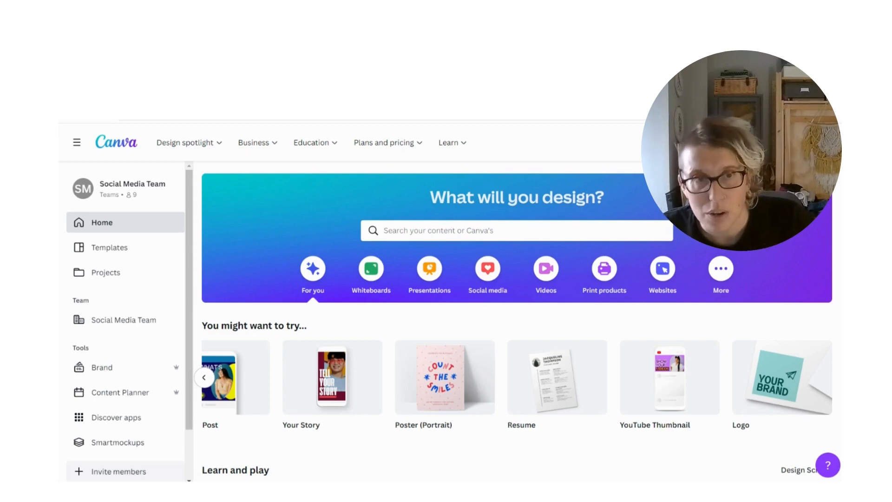
{"action": "left_click", "coordinate": [749, 192]}
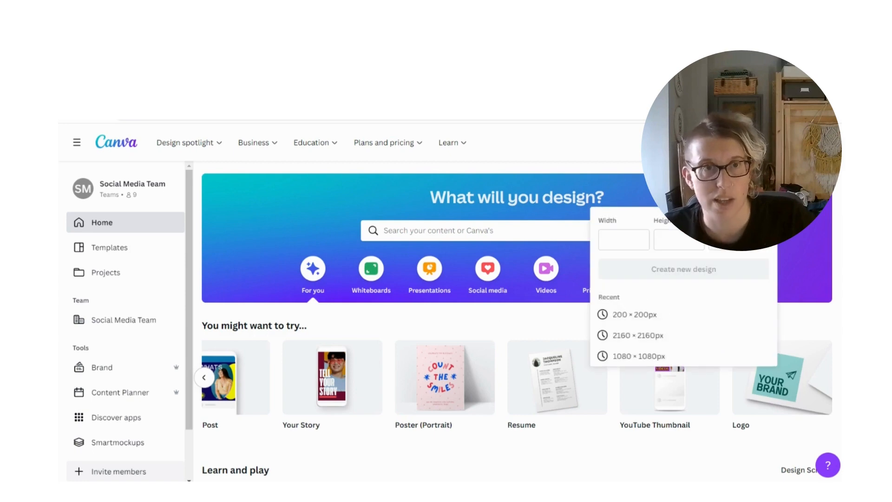
{"action": "left_click", "coordinate": [613, 242]}
{"action": "left_click", "coordinate": [667, 242]}
{"action": "left_click", "coordinate": [620, 240]}
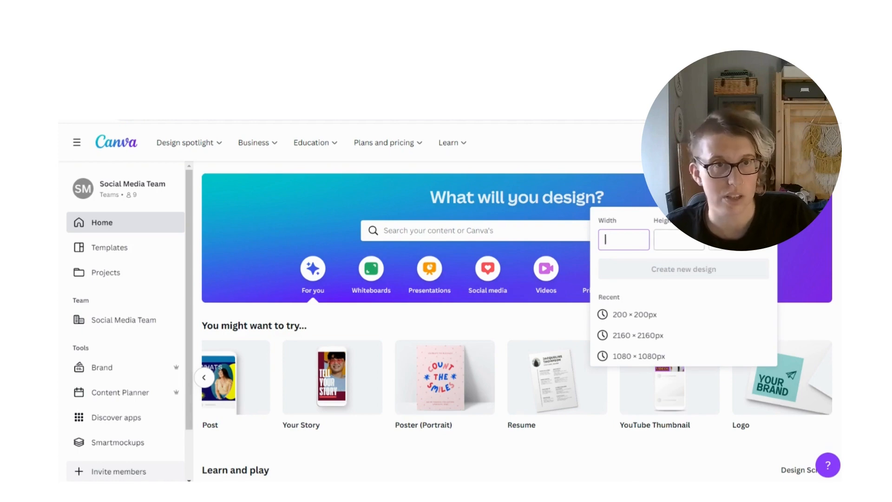
Search the templates for "instagram" and open the Instagram Post (Square) suggestion
{"action": "left_click", "coordinate": [479, 230]}
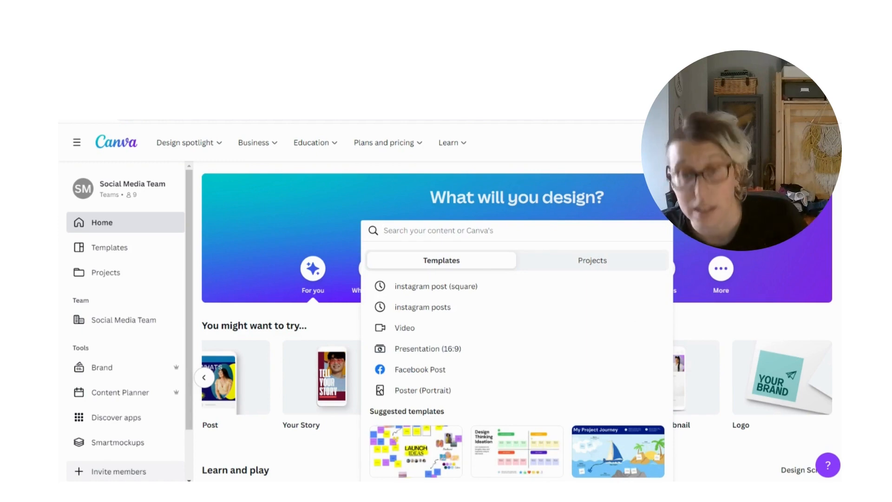
{"action": "type", "text": "insta"}
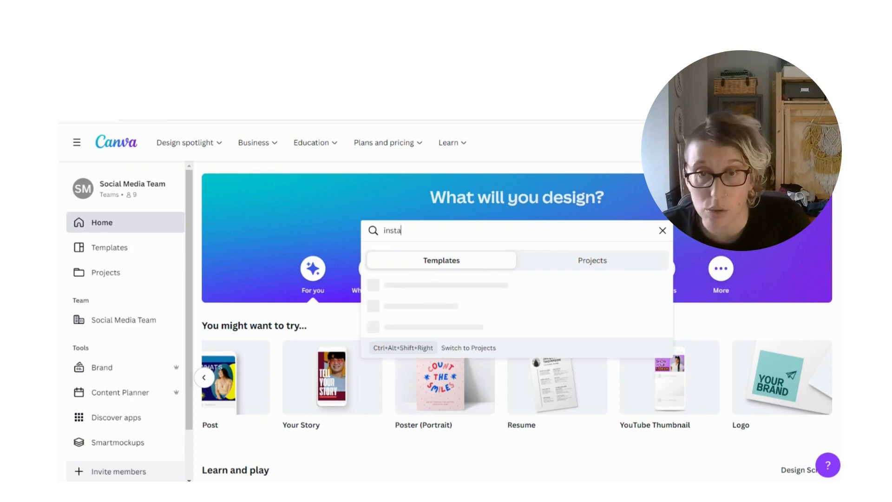
{"action": "type", "text": "gram"}
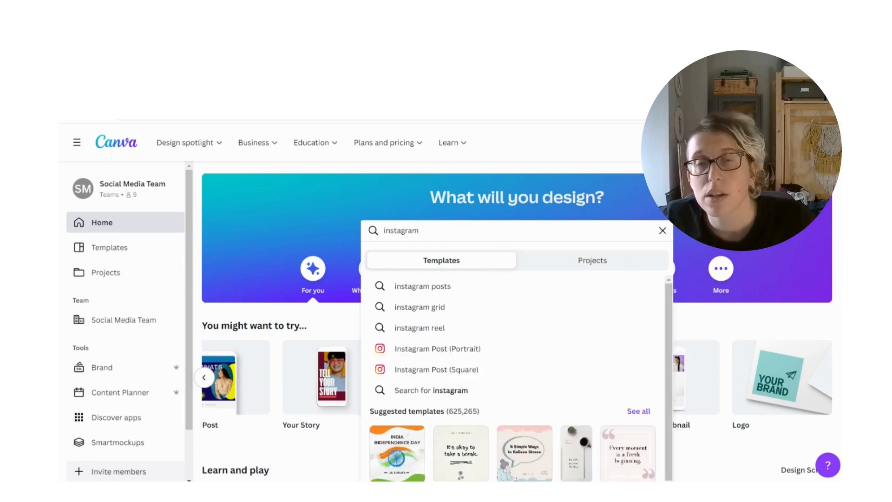
{"action": "scroll", "coordinate": [467, 286], "scroll_direction": "down", "scroll_amount": 1}
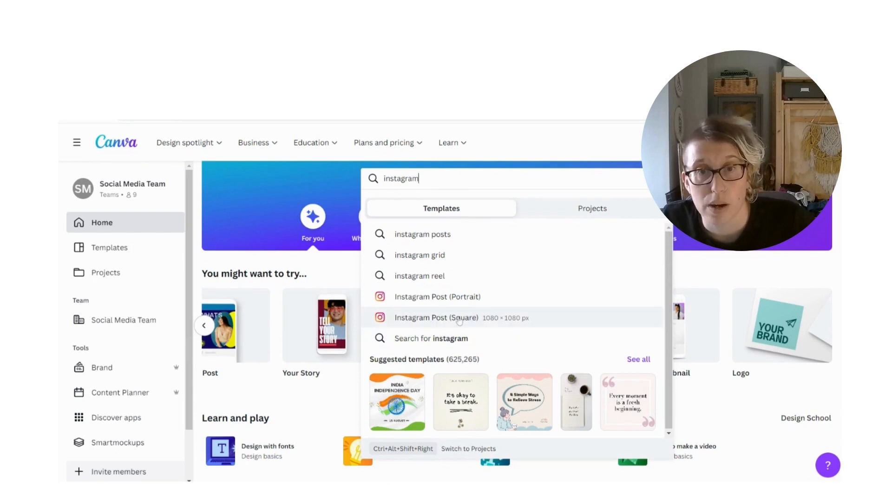
{"action": "key", "text": "Escape"}
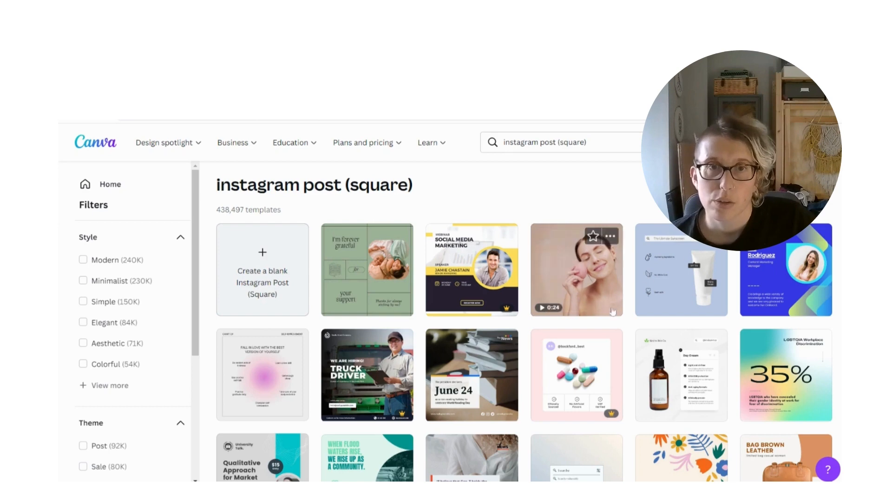
Look through the square Instagram post templates and create a blank Instagram Post (Square) design
{"action": "scroll", "coordinate": [411, 422], "scroll_direction": "down", "scroll_amount": 3}
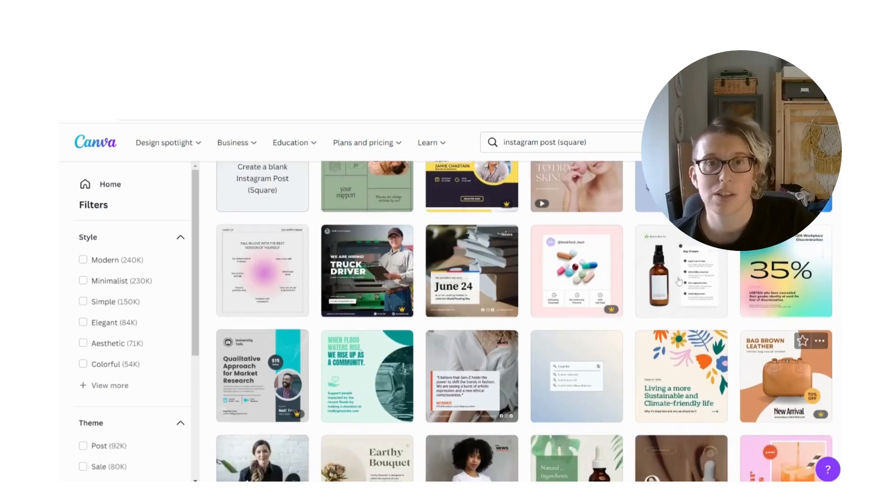
{"action": "scroll", "coordinate": [411, 421], "scroll_direction": "down", "scroll_amount": 3}
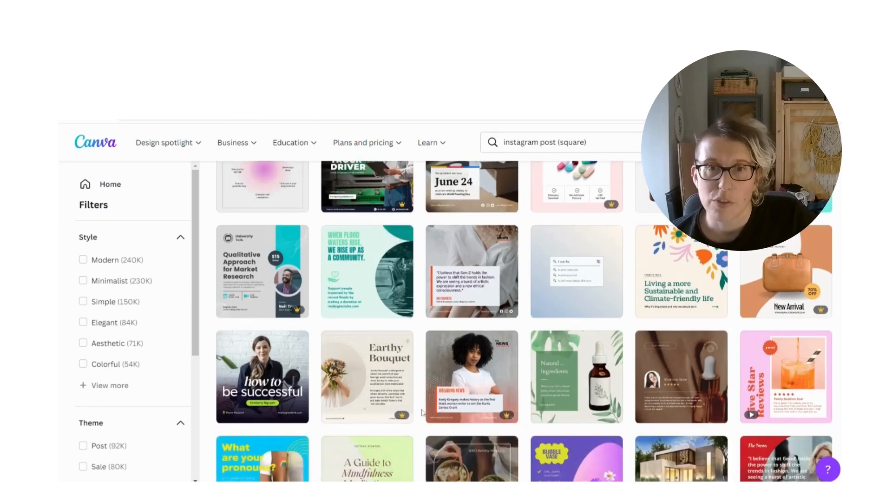
{"action": "scroll", "coordinate": [383, 271], "scroll_direction": "up", "scroll_amount": 6}
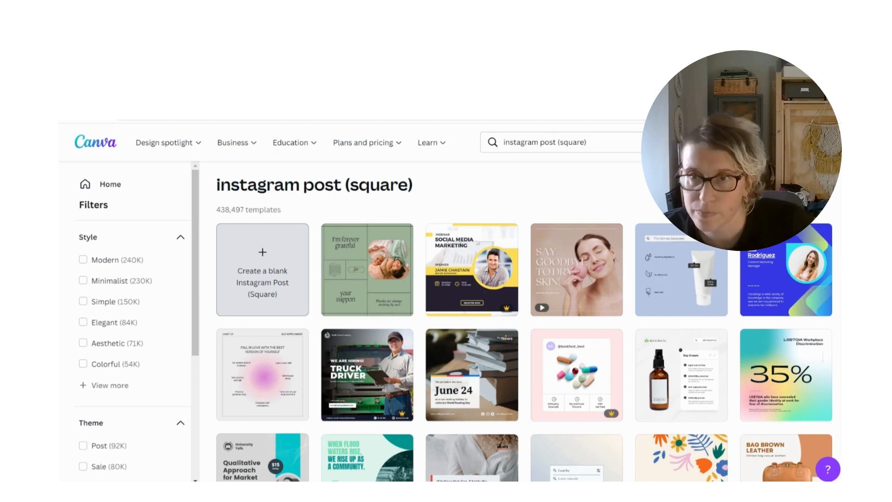
{"action": "left_click", "coordinate": [266, 282]}
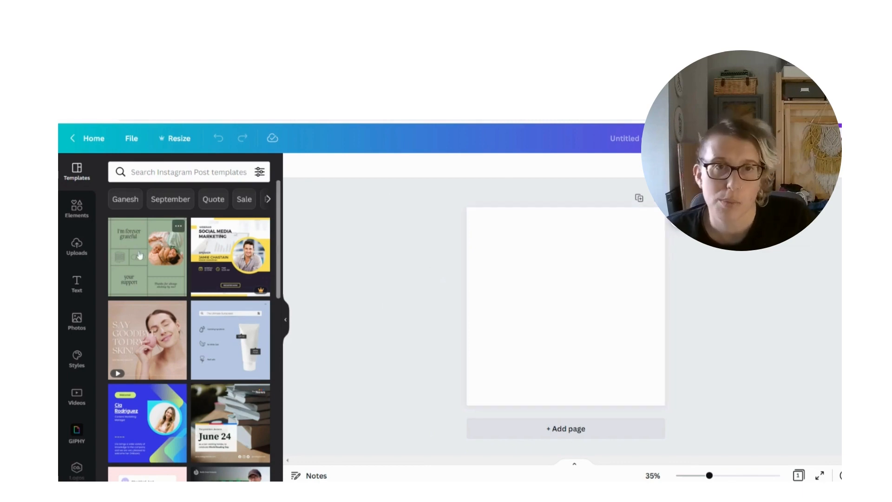
{"action": "scroll", "coordinate": [149, 408], "scroll_direction": "down", "scroll_amount": 2}
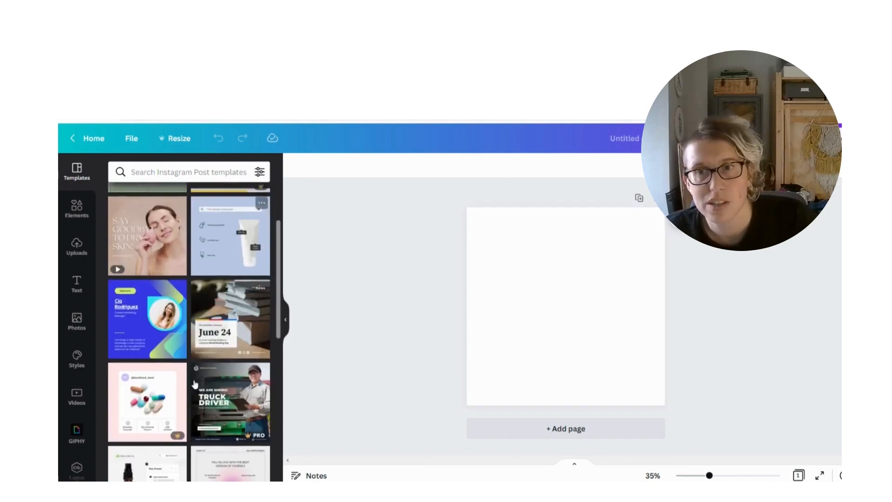
{"action": "scroll", "coordinate": [215, 346], "scroll_direction": "down", "scroll_amount": 10}
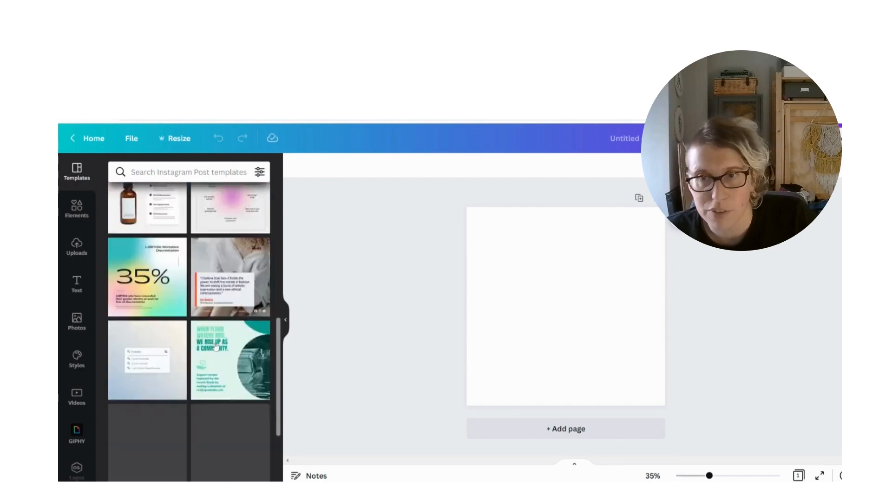
{"action": "scroll", "coordinate": [215, 346], "scroll_direction": "up", "scroll_amount": 15}
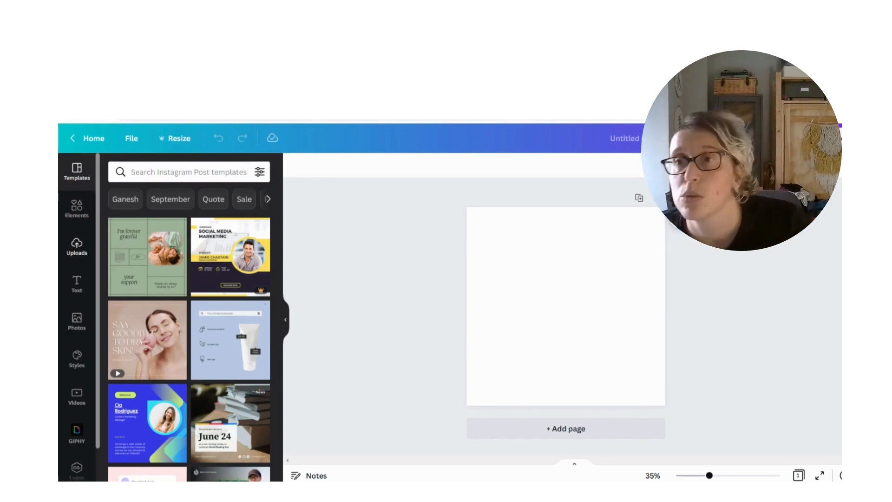
Add the uploaded photo of the laughing runner with the pink headband to the blank page
{"action": "left_click", "coordinate": [76, 251]}
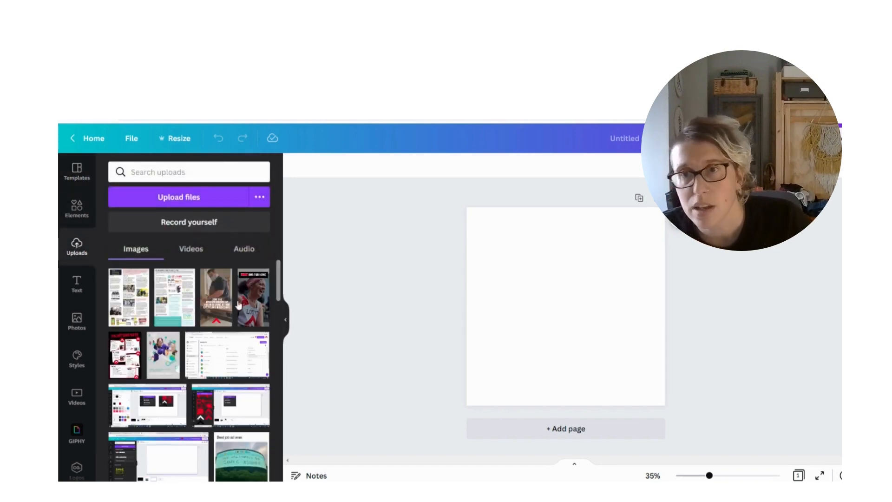
{"action": "scroll", "coordinate": [228, 309], "scroll_direction": "down", "scroll_amount": 10}
{"action": "scroll", "coordinate": [226, 313], "scroll_direction": "down", "scroll_amount": 15}
{"action": "scroll", "coordinate": [227, 313], "scroll_direction": "down", "scroll_amount": 12}
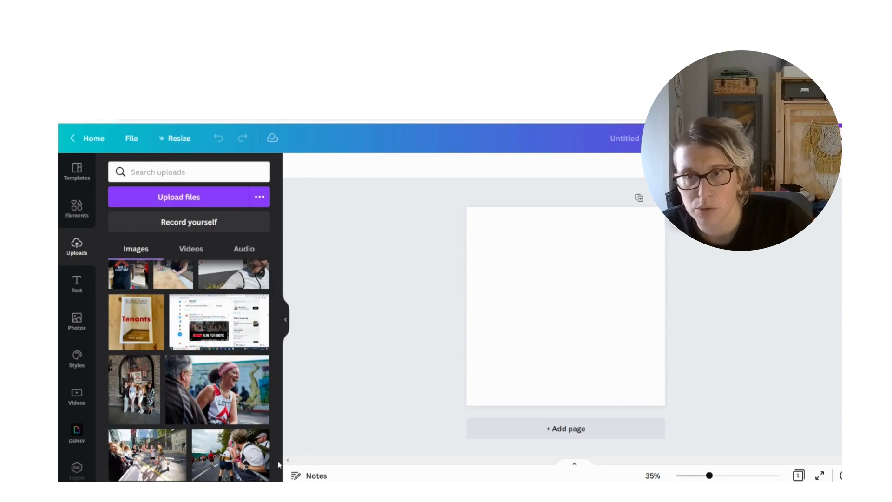
{"action": "left_click", "coordinate": [229, 389]}
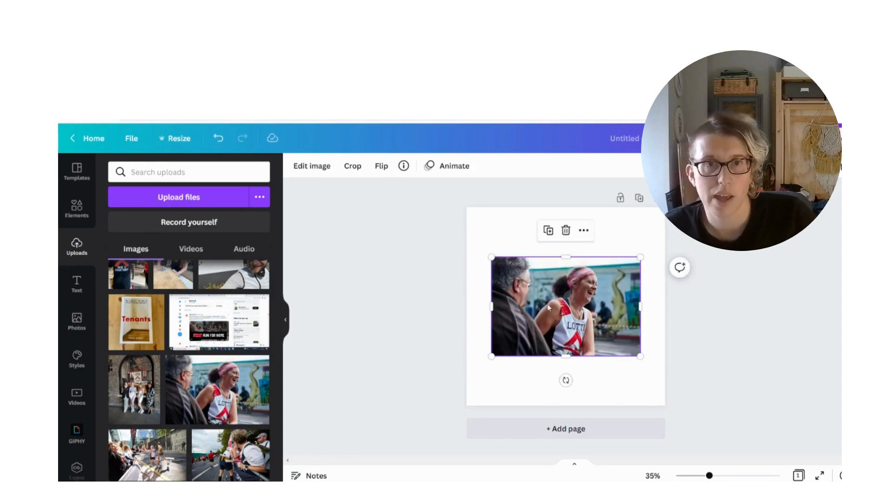
Enlarge and reposition the runner photo so it fills the whole square page with the woman in the middle
{"action": "left_click_drag", "start_coordinate": [548, 297], "coordinate": [523, 247]}
{"action": "left_click_drag", "start_coordinate": [616, 306], "coordinate": [779, 413]}
{"action": "left_click_drag", "start_coordinate": [595, 332], "coordinate": [526, 333]}
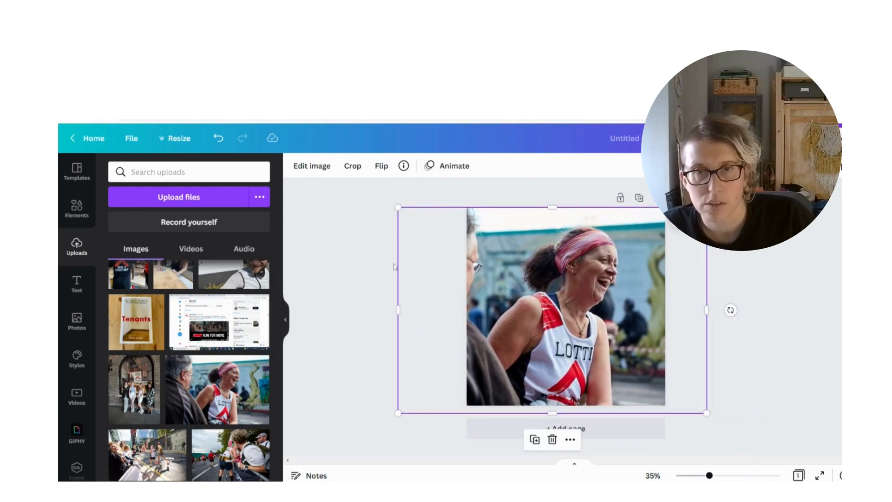
{"action": "left_click", "coordinate": [371, 242]}
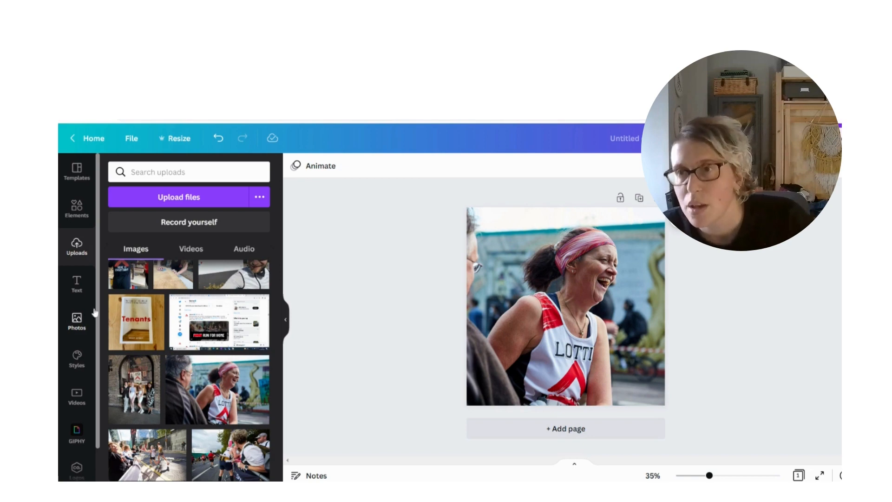
Delete the runner photo from the page
{"action": "left_click", "coordinate": [560, 292]}
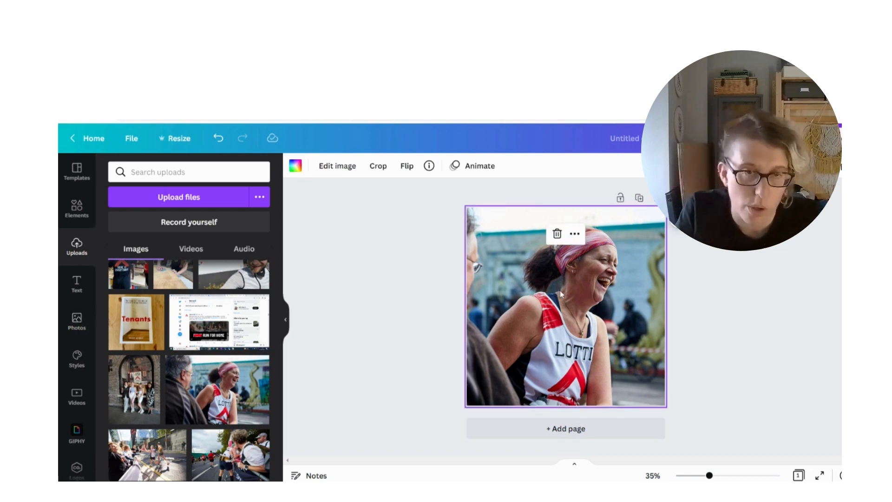
{"action": "key", "text": "Delete"}
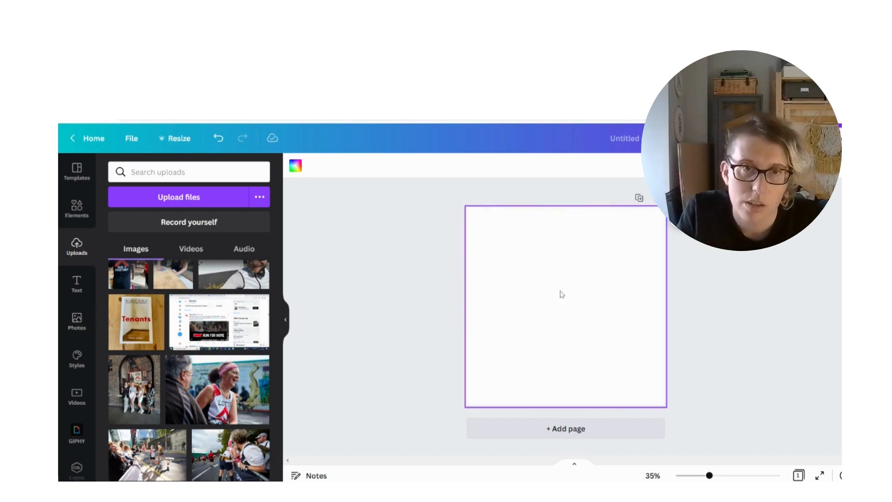
Search the stock photos for "woman running" and look through the results for a suitable image
{"action": "left_click", "coordinate": [77, 321]}
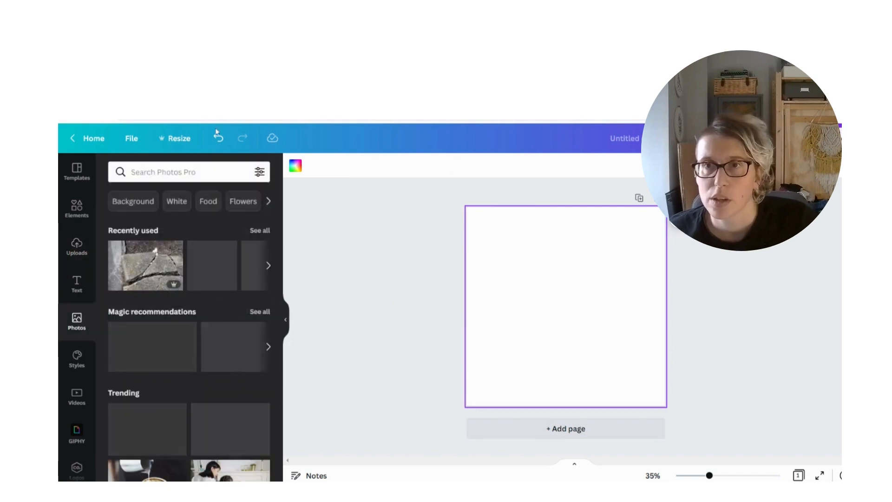
{"action": "left_click", "coordinate": [198, 171]}
{"action": "type", "text": "wom"}
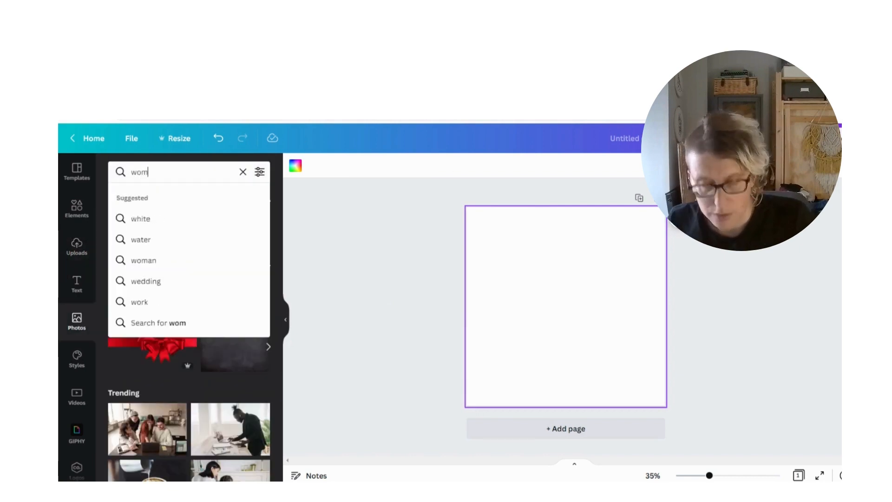
{"action": "type", "text": "an running"}
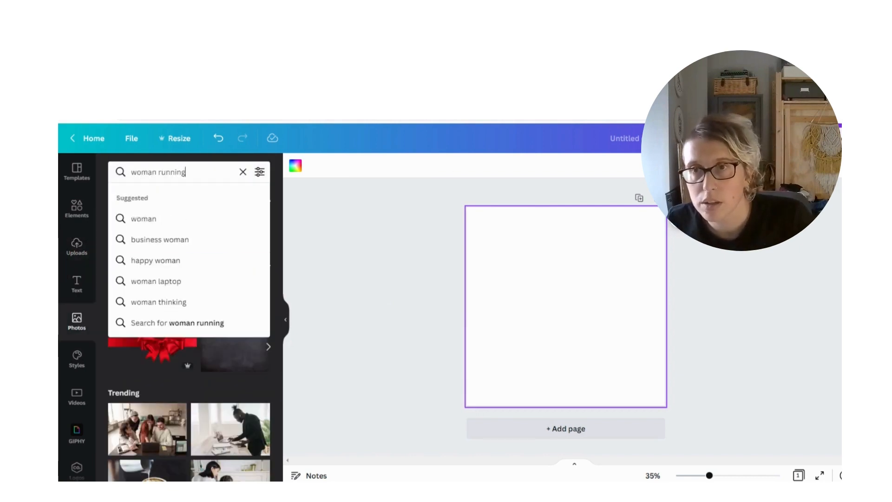
{"action": "key", "text": "Return"}
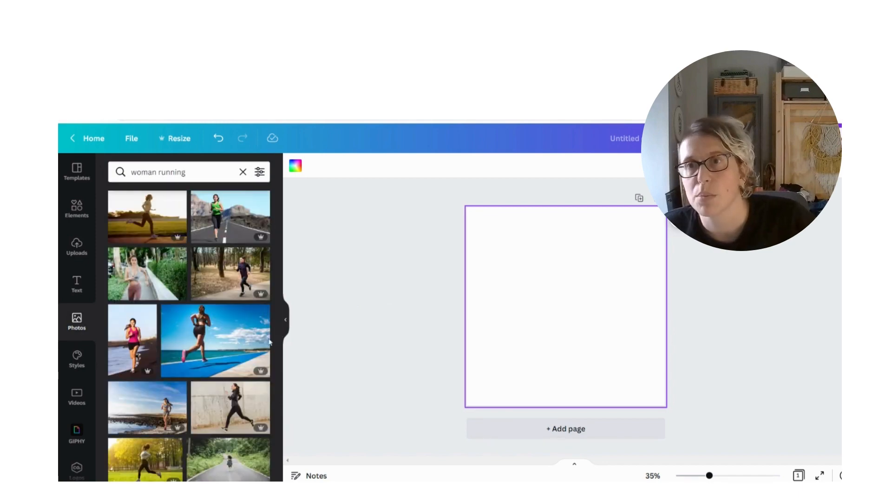
{"action": "scroll", "coordinate": [216, 415], "scroll_direction": "down", "scroll_amount": 5}
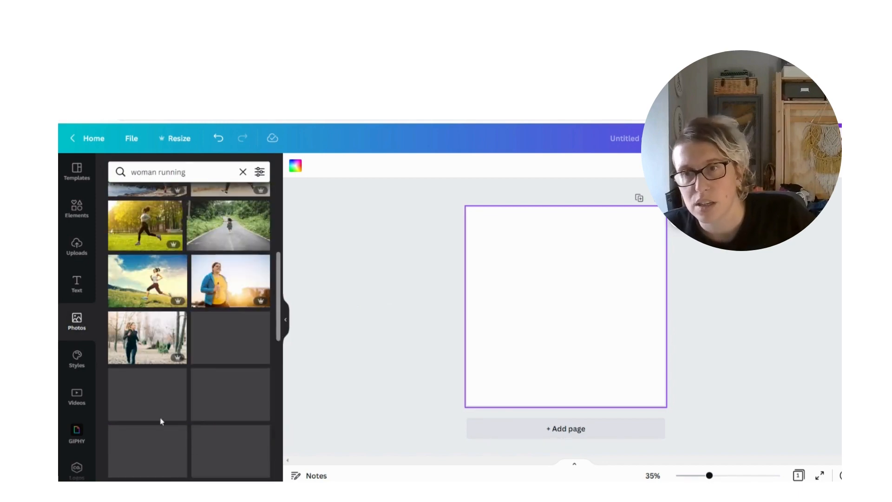
{"action": "scroll", "coordinate": [214, 353], "scroll_direction": "down", "scroll_amount": 3}
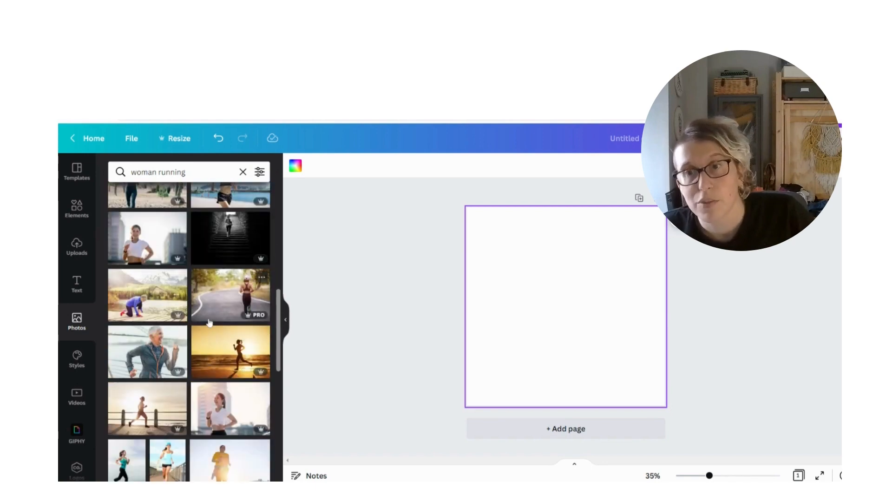
{"action": "scroll", "coordinate": [209, 322], "scroll_direction": "up", "scroll_amount": 5}
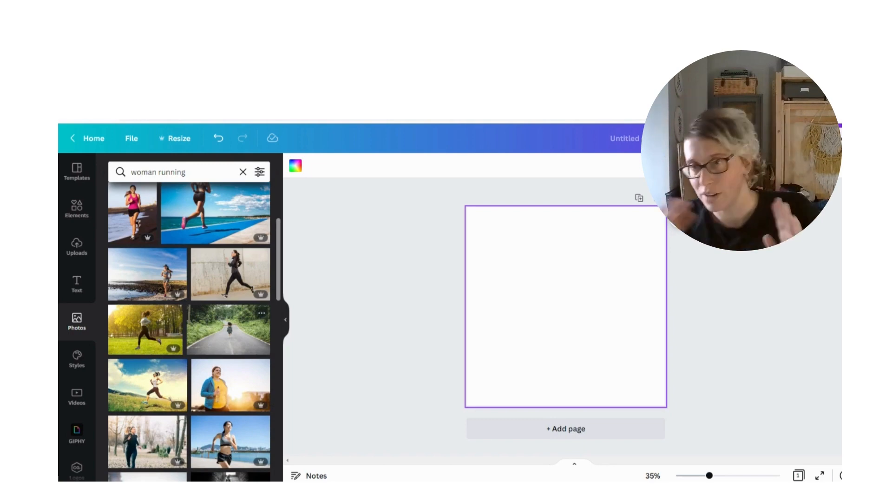
{"action": "scroll", "coordinate": [251, 398], "scroll_direction": "up", "scroll_amount": 2}
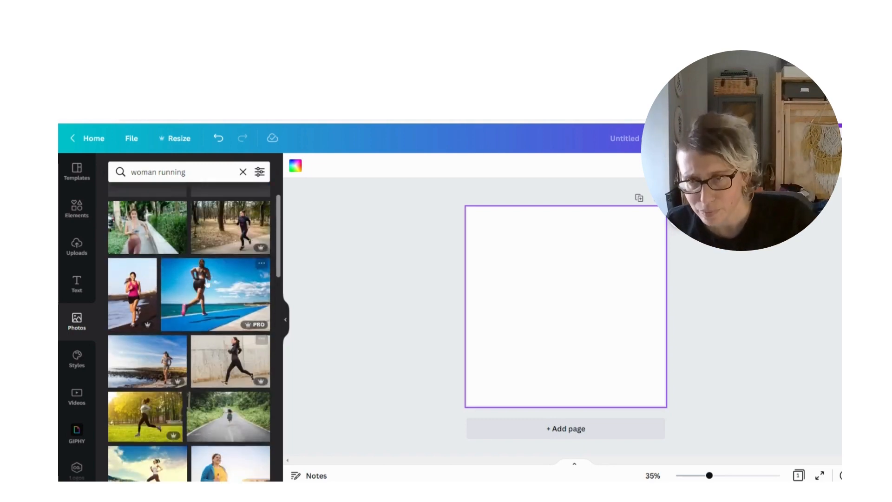
Add the photo of the woman jogging in the woods and enlarge it to about 1,730 × 1,153 px, filling the page with her centred
{"action": "left_click", "coordinate": [233, 244]}
{"action": "left_click_drag", "start_coordinate": [561, 306], "coordinate": [541, 260]}
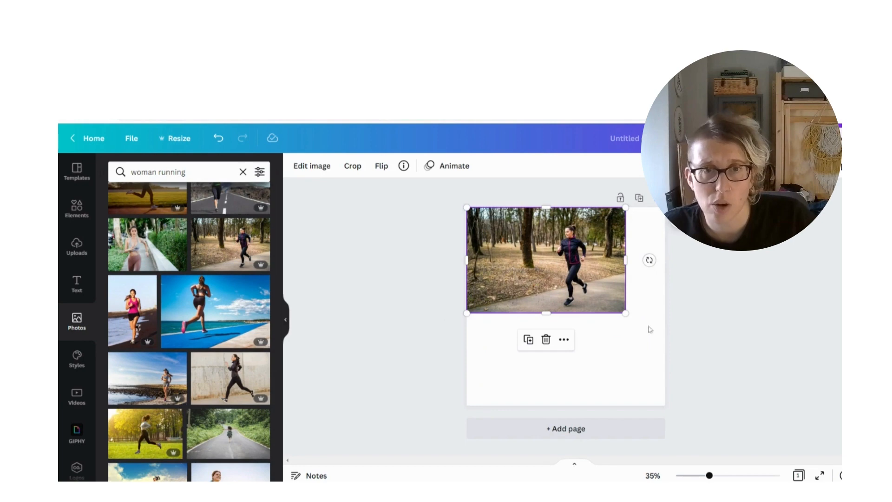
{"action": "left_click_drag", "start_coordinate": [626, 313], "coordinate": [785, 419]}
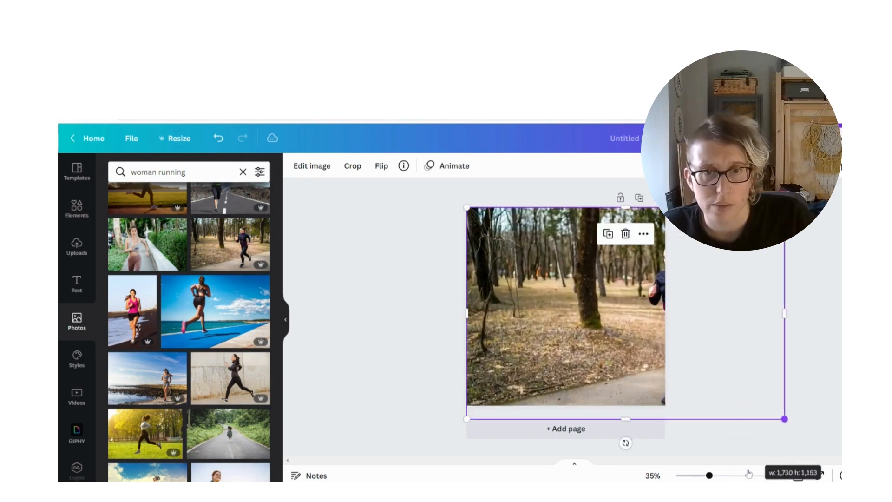
{"action": "left_click_drag", "start_coordinate": [464, 321], "coordinate": [435, 320]}
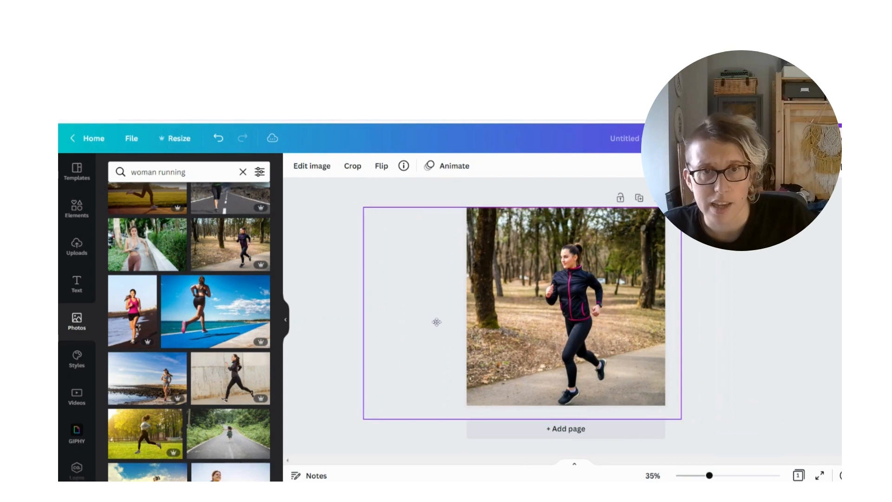
{"action": "left_click", "coordinate": [761, 324]}
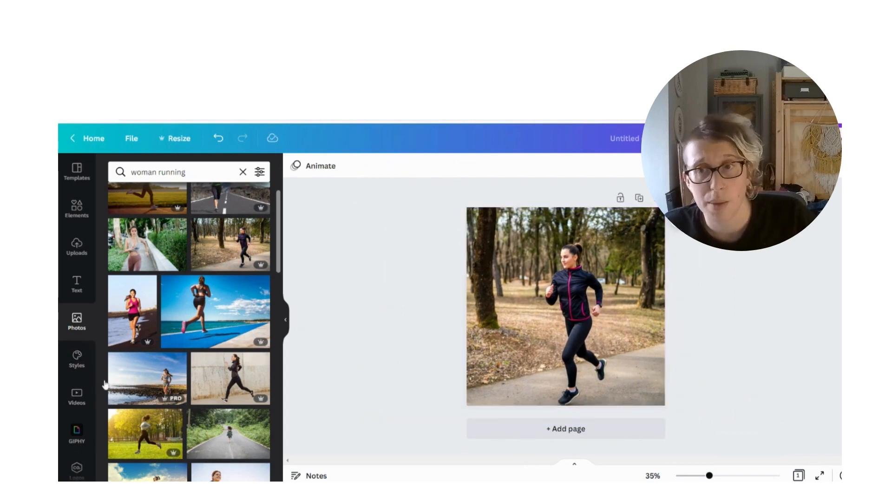
Search the stock videos for "woman running"
{"action": "left_click", "coordinate": [79, 398]}
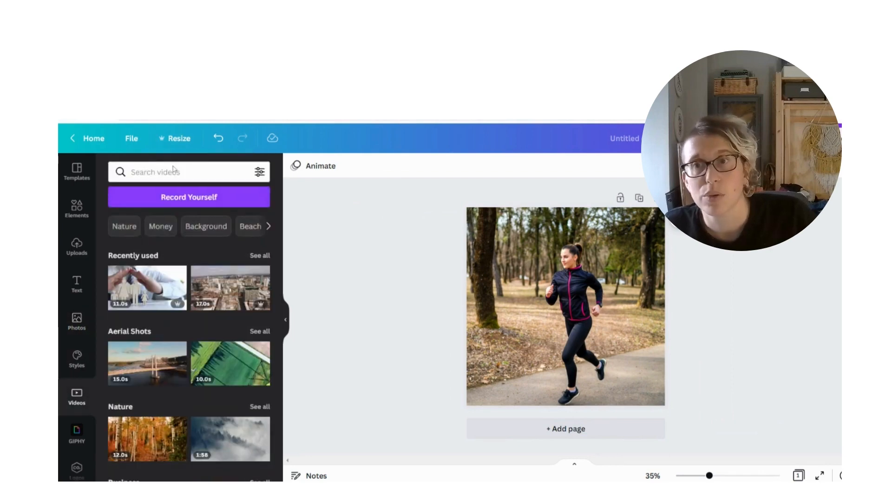
{"action": "type", "text": "wom"}
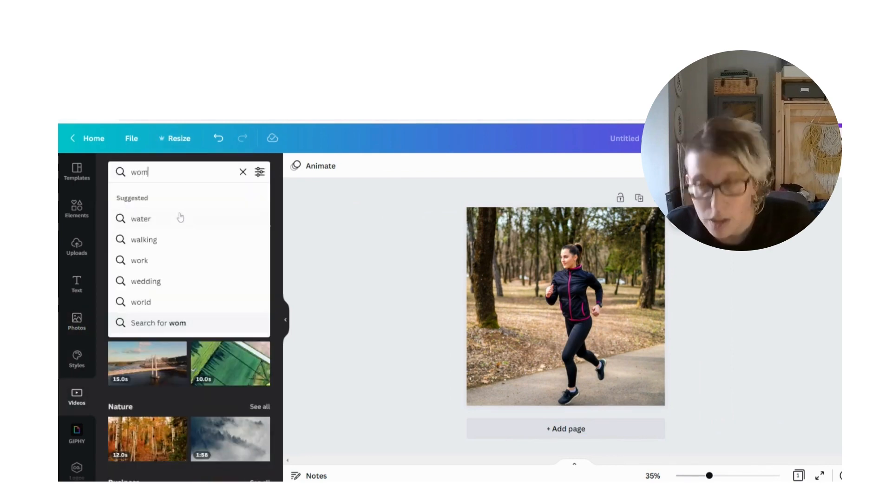
{"action": "type", "text": "an running"}
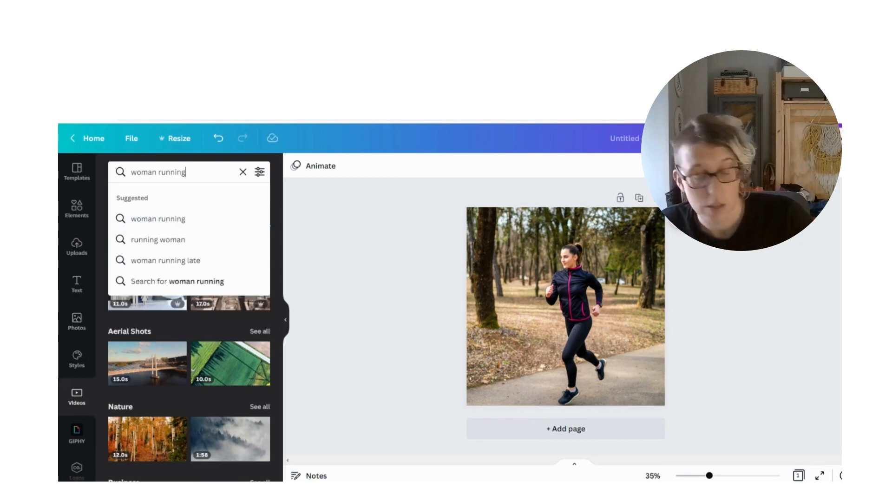
{"action": "key", "text": "Return"}
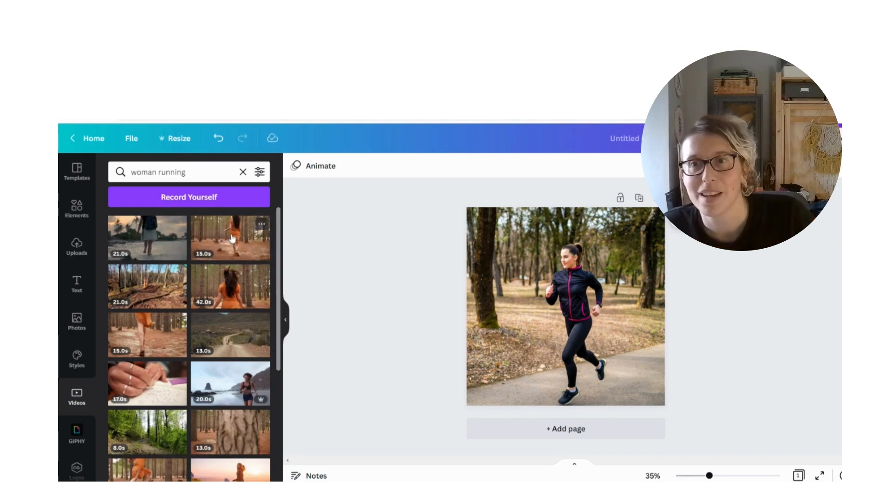
Replace the jogger photo with the 15-second video of the woman in an orange dress running through the forest
{"action": "left_click", "coordinate": [593, 283]}
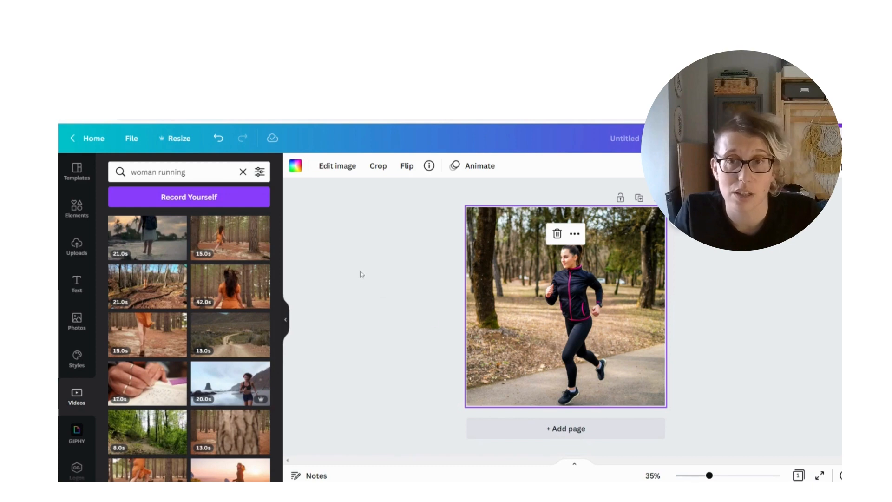
{"action": "key", "text": "Delete"}
{"action": "left_click", "coordinate": [232, 234]}
{"action": "left_click_drag", "start_coordinate": [598, 300], "coordinate": [588, 280]}
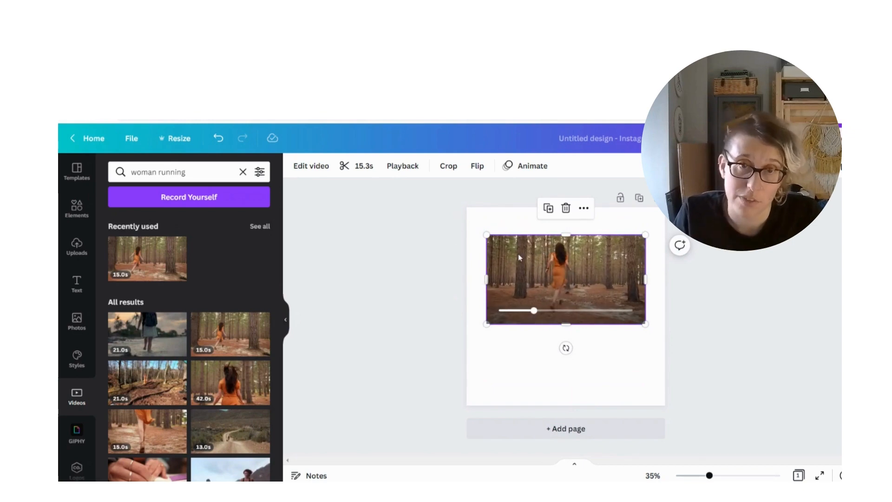
Enlarge the forest video to about 2,126 × 1,196 px and position it so it fills the square page with the woman in the middle
{"action": "left_click_drag", "start_coordinate": [508, 253], "coordinate": [477, 227]}
{"action": "left_click_drag", "start_coordinate": [613, 296], "coordinate": [818, 479]}
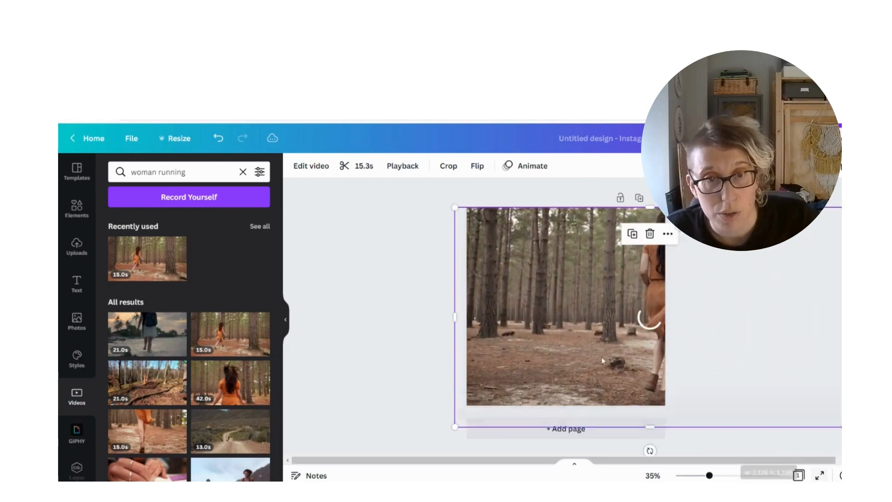
{"action": "left_click_drag", "start_coordinate": [604, 343], "coordinate": [548, 337]}
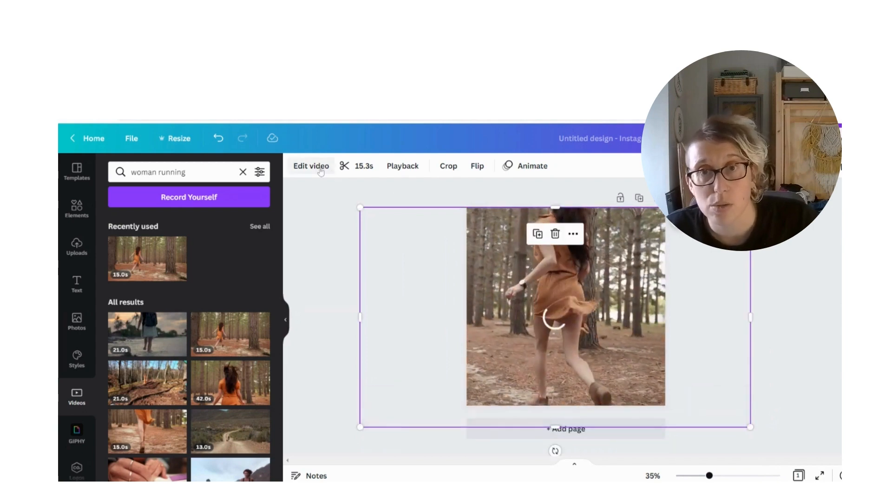
Trim the end of the forest video so the clip lasts 7.0 seconds
{"action": "left_click", "coordinate": [359, 166]}
{"action": "left_click_drag", "start_coordinate": [819, 169], "coordinate": [560, 184]}
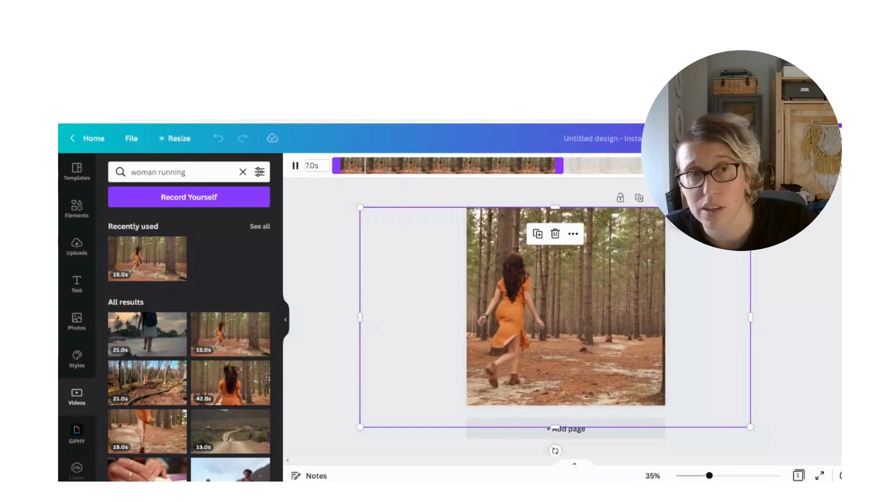
{"action": "left_click", "coordinate": [825, 166]}
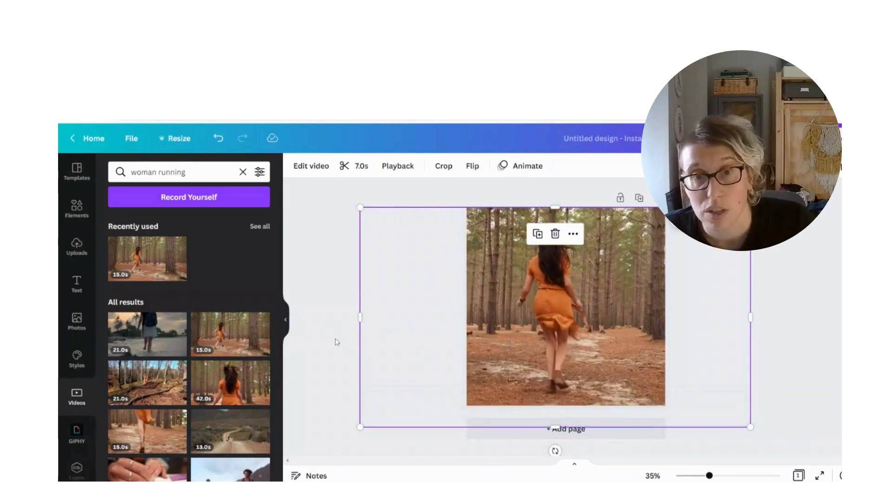
Delete the forest video from the page
{"action": "left_click", "coordinate": [626, 339]}
{"action": "left_click", "coordinate": [626, 339]}
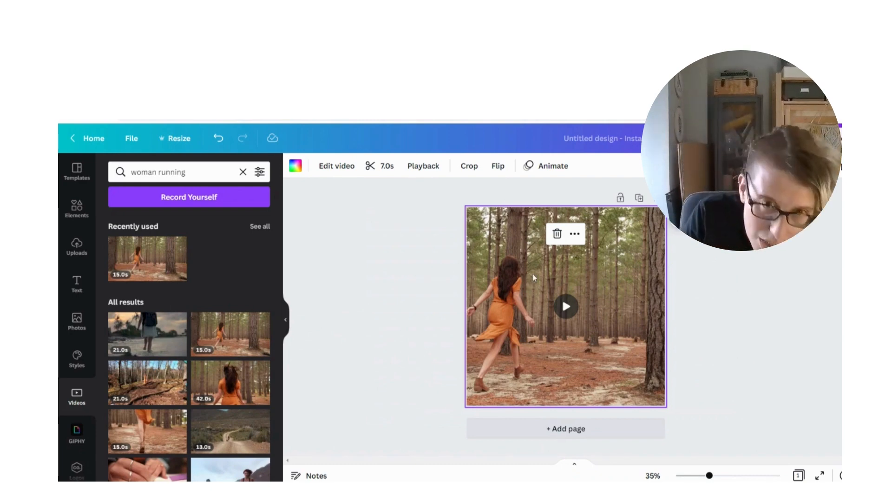
{"action": "key", "text": "Delete"}
{"action": "left_click", "coordinate": [77, 254]}
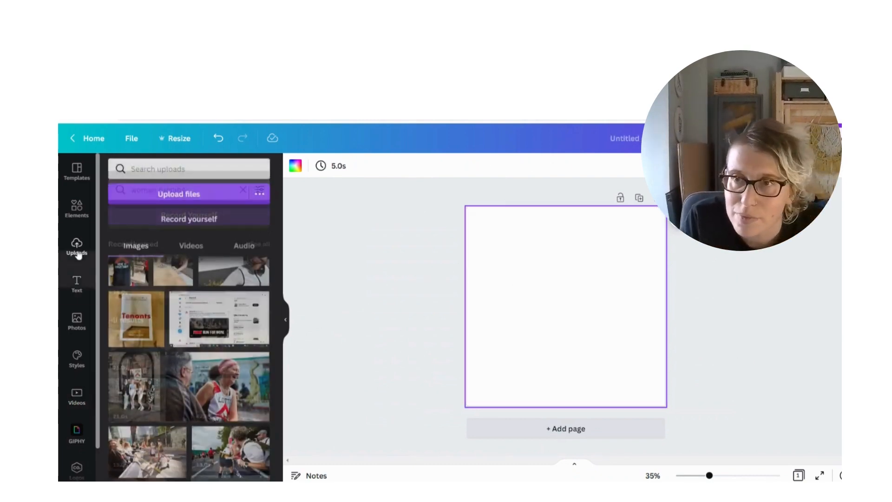
{"action": "left_click", "coordinate": [77, 282]}
{"action": "left_click", "coordinate": [78, 218]}
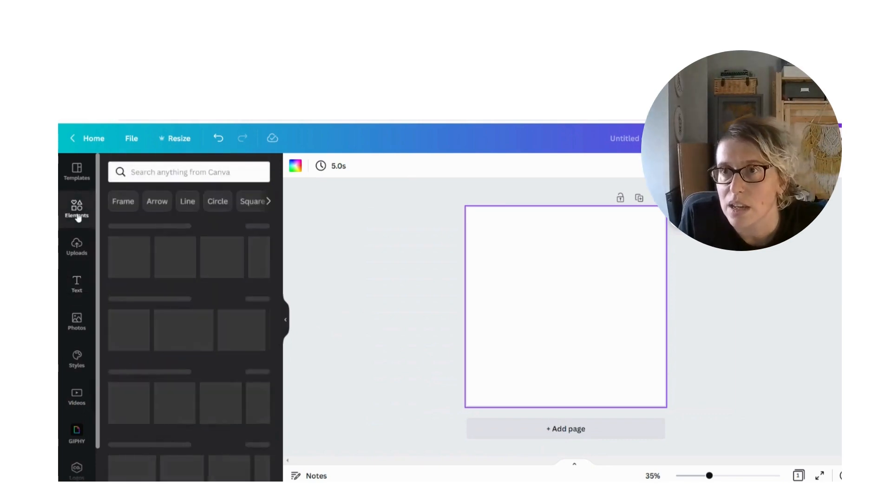
{"action": "left_click", "coordinate": [77, 282]}
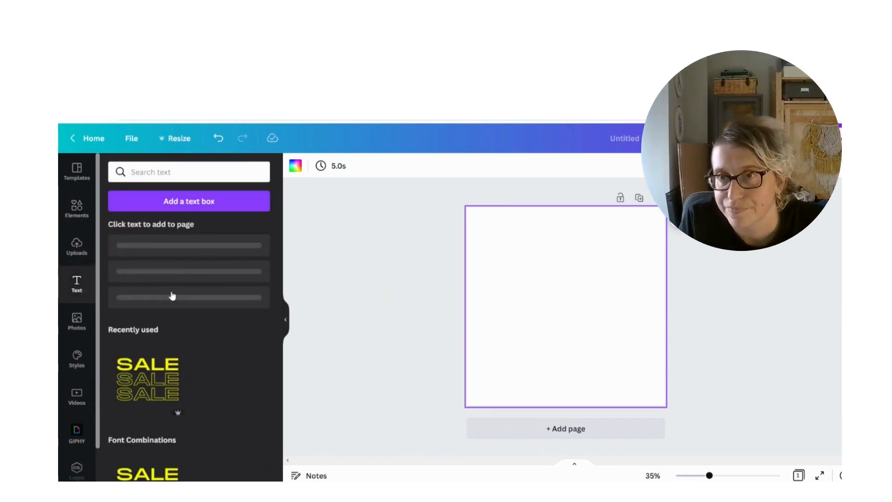
{"action": "left_click", "coordinate": [77, 326]}
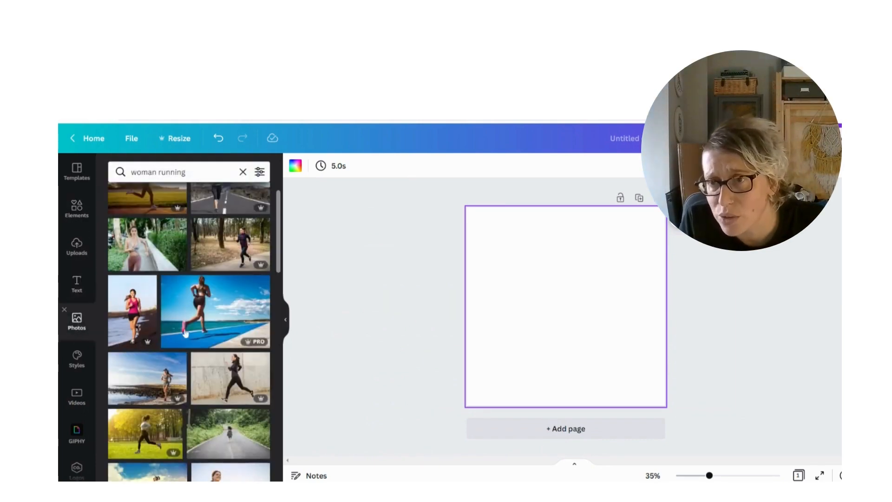
Add the uploaded photo of the laughing runner with the pink headband and enlarge it to fill the square page with her centred
{"action": "left_click", "coordinate": [78, 242]}
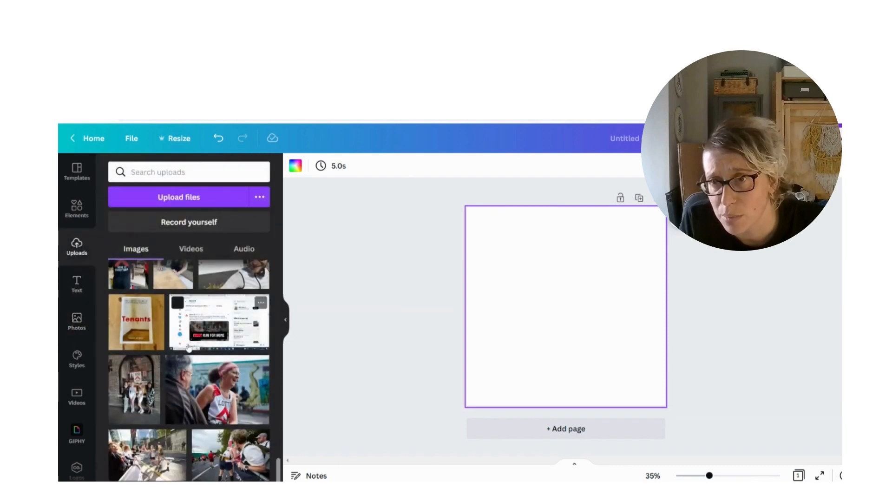
{"action": "left_click", "coordinate": [218, 389]}
{"action": "left_click_drag", "start_coordinate": [540, 303], "coordinate": [513, 256]}
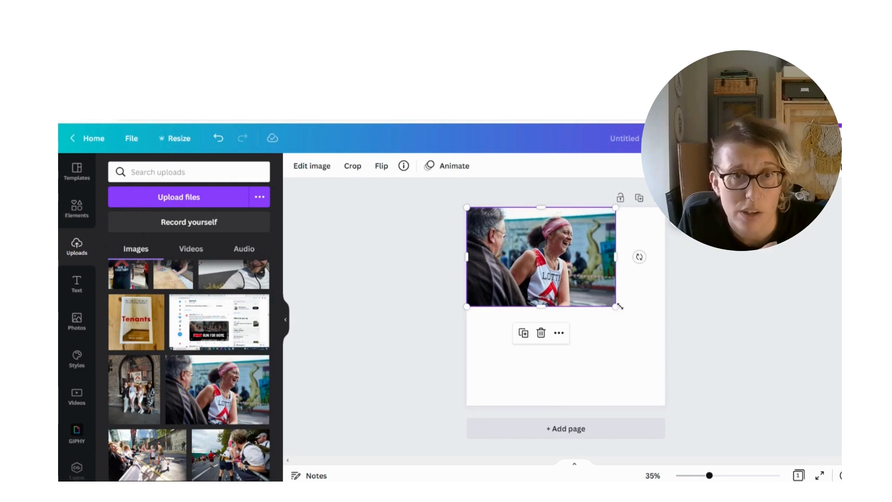
{"action": "left_click_drag", "start_coordinate": [616, 306], "coordinate": [772, 408]}
{"action": "left_click_drag", "start_coordinate": [612, 330], "coordinate": [554, 322]}
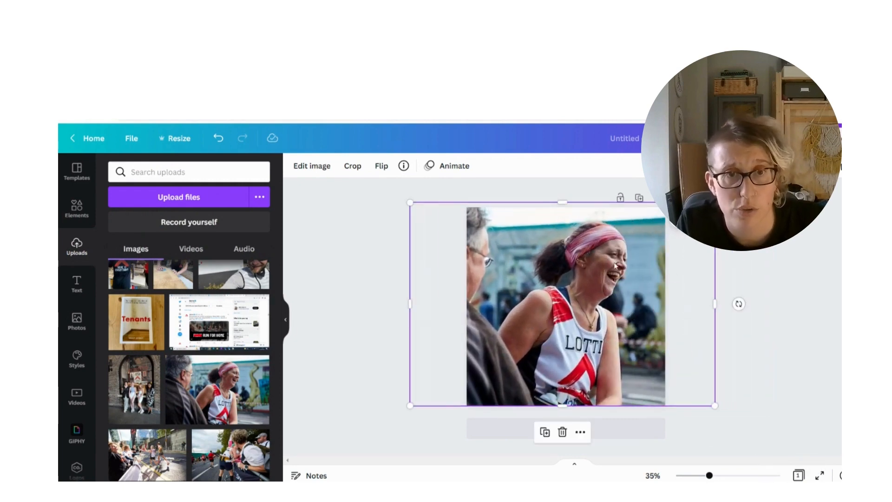
{"action": "left_click", "coordinate": [385, 275]}
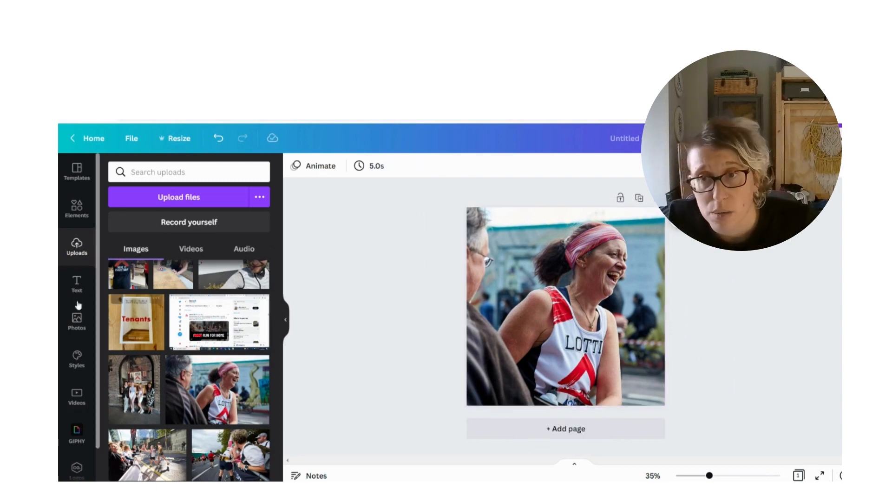
Add a heading text over the runner photo and set its font size to 100
{"action": "left_click", "coordinate": [78, 284]}
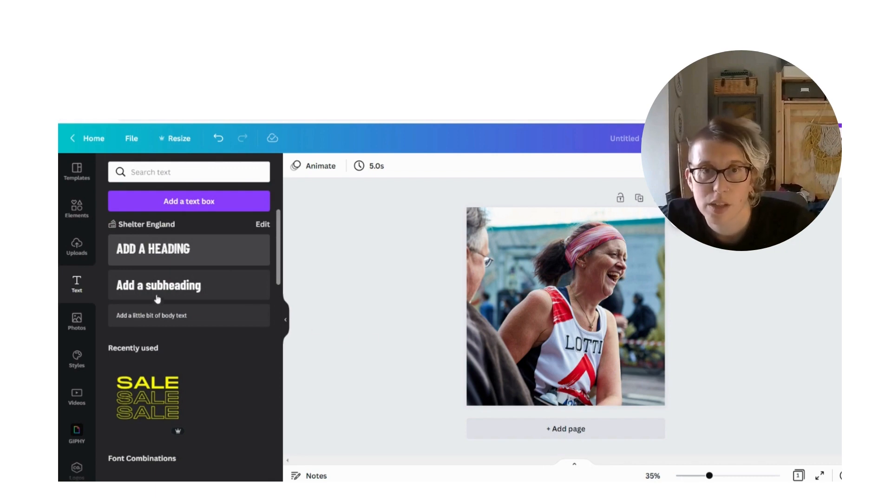
{"action": "left_click", "coordinate": [169, 256]}
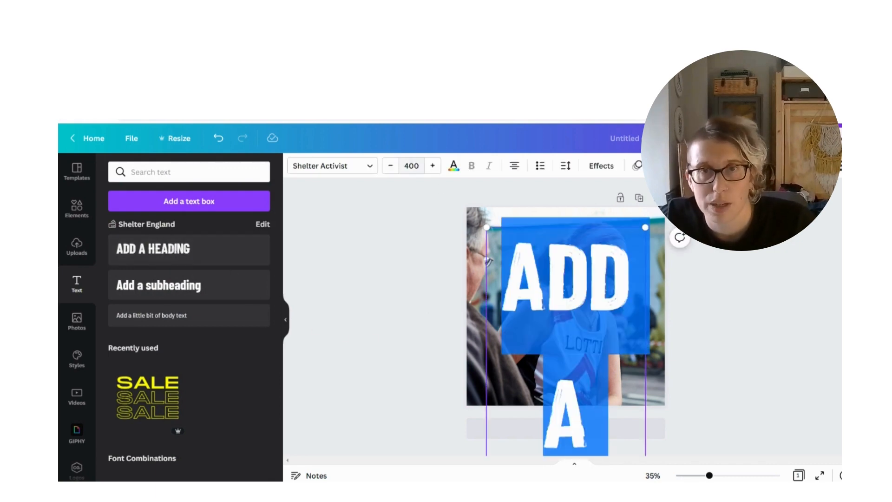
{"action": "left_click", "coordinate": [412, 166]}
{"action": "type", "text": "1"}
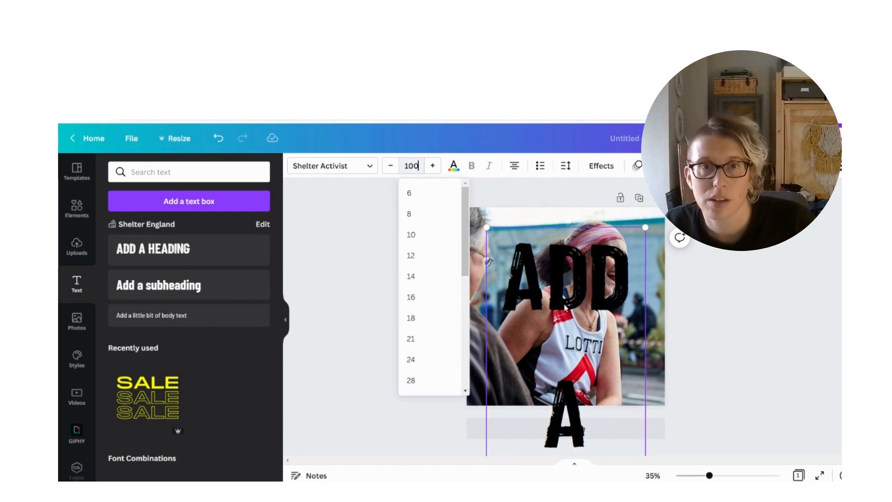
{"action": "left_click", "coordinate": [642, 279]}
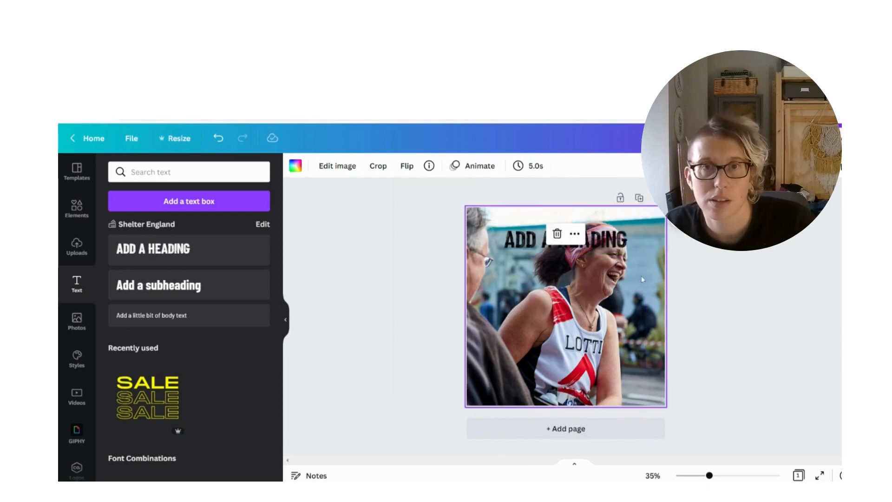
Replace the heading text with RUN and move it to the gap between the man's face and the runner's head
{"action": "double_click", "coordinate": [619, 245]}
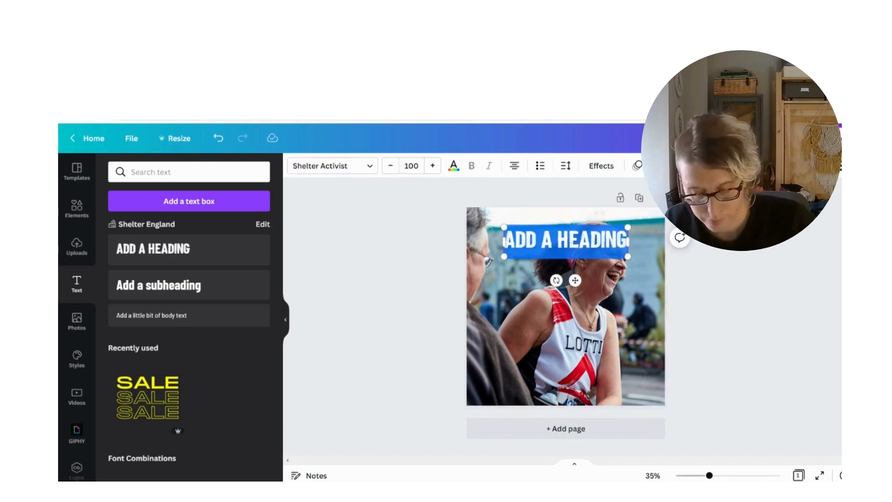
{"action": "type", "text": "RUN"}
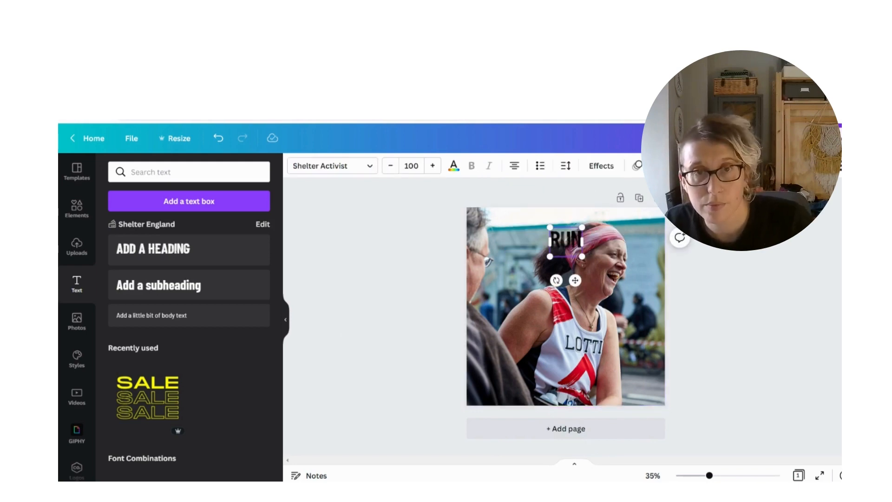
{"action": "left_click", "coordinate": [533, 256]}
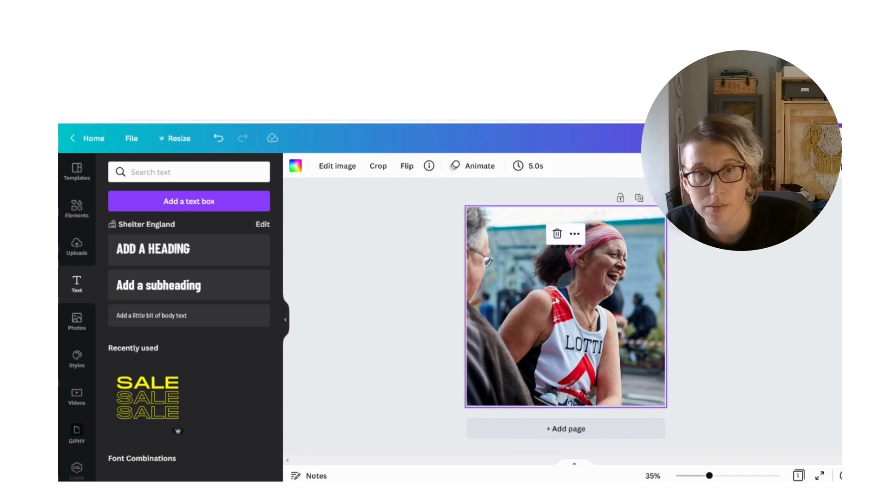
{"action": "left_click", "coordinate": [567, 250]}
{"action": "left_click_drag", "start_coordinate": [567, 250], "coordinate": [525, 250]}
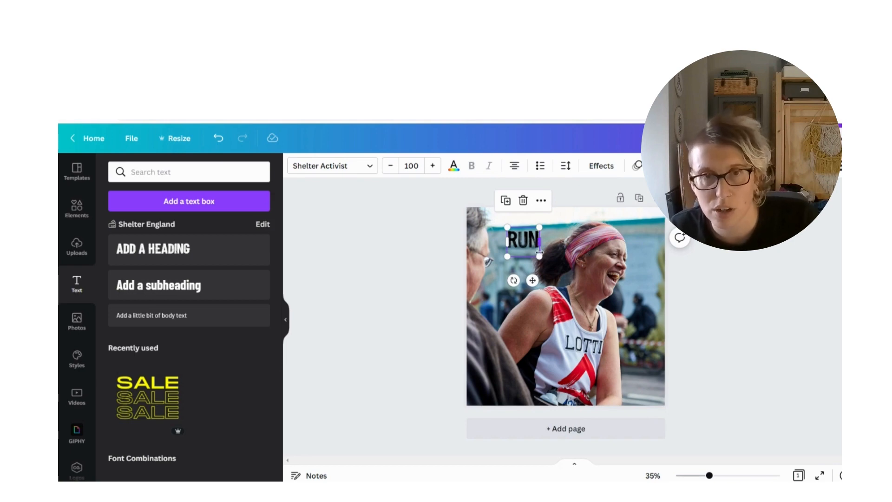
Change the heading's font to Barlow Condensed Bold
{"action": "double_click", "coordinate": [537, 241]}
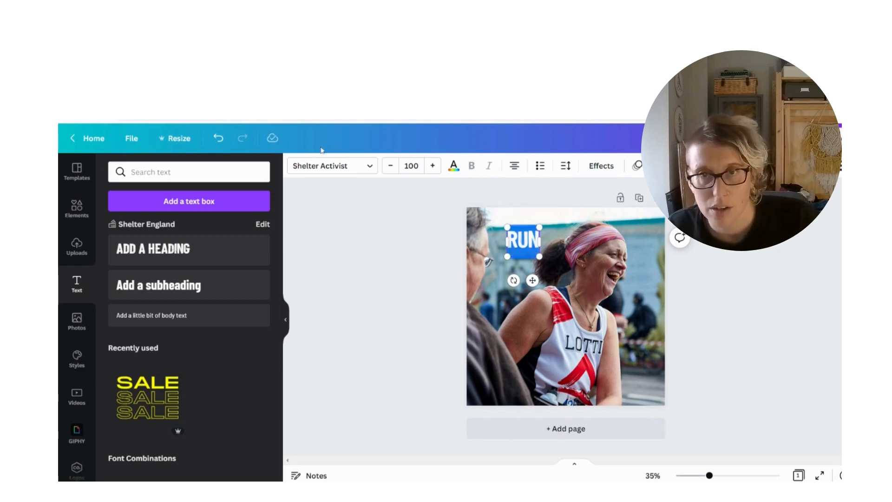
{"action": "left_click", "coordinate": [344, 166]}
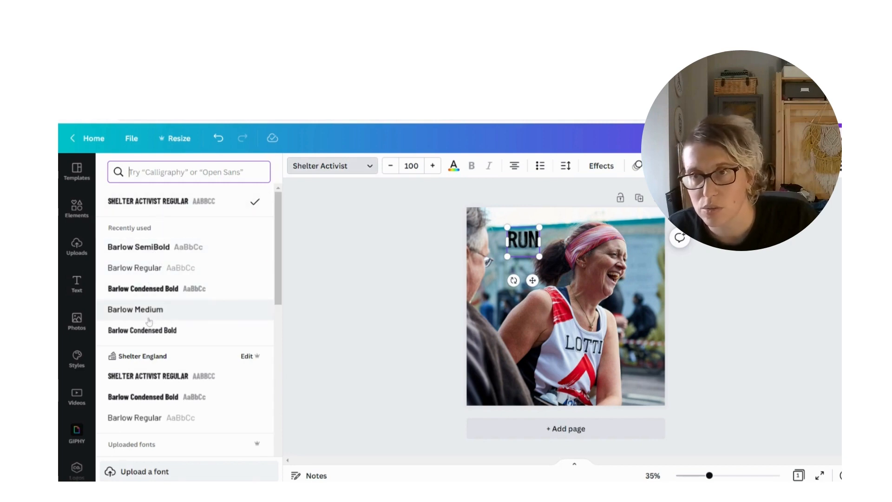
{"action": "left_click", "coordinate": [155, 290]}
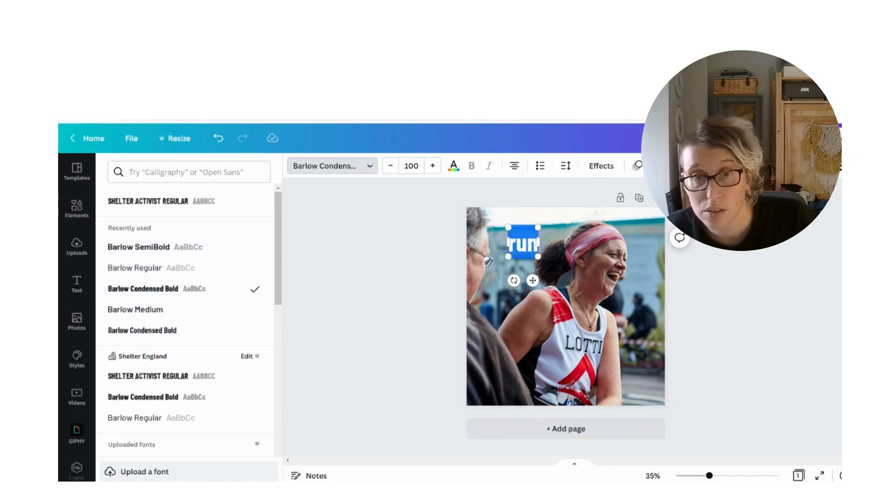
Change the heading to read RUN FOR HOME and widen its text box to about 1,035 so it fits on one line
{"action": "type", "text": "FOR HOME"}
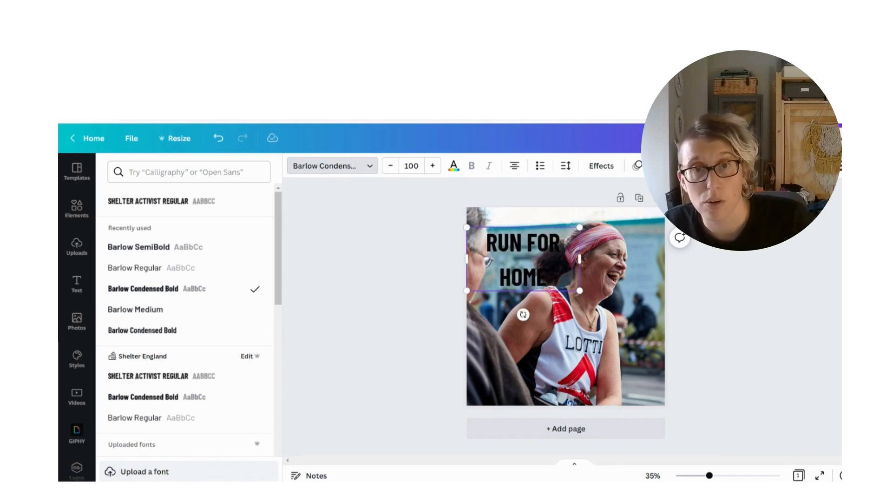
{"action": "left_click_drag", "start_coordinate": [586, 256], "coordinate": [662, 252]}
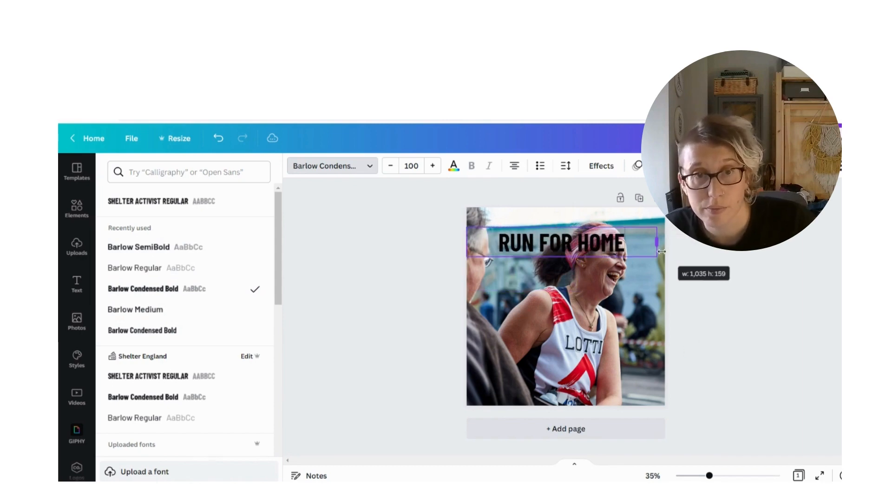
{"action": "left_click", "coordinate": [418, 249]}
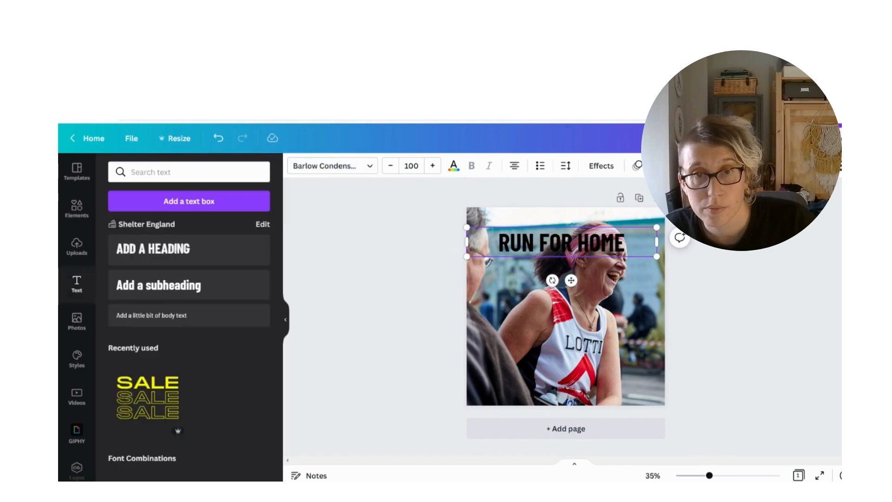
{"action": "left_click", "coordinate": [530, 250]}
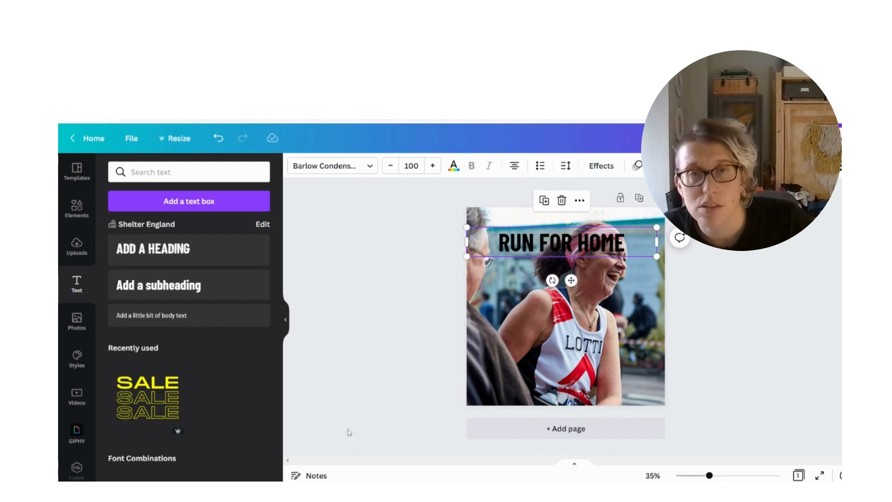
Add a plain square shape with sharp corners to the page
{"action": "left_click", "coordinate": [75, 325]}
{"action": "left_click", "coordinate": [76, 207]}
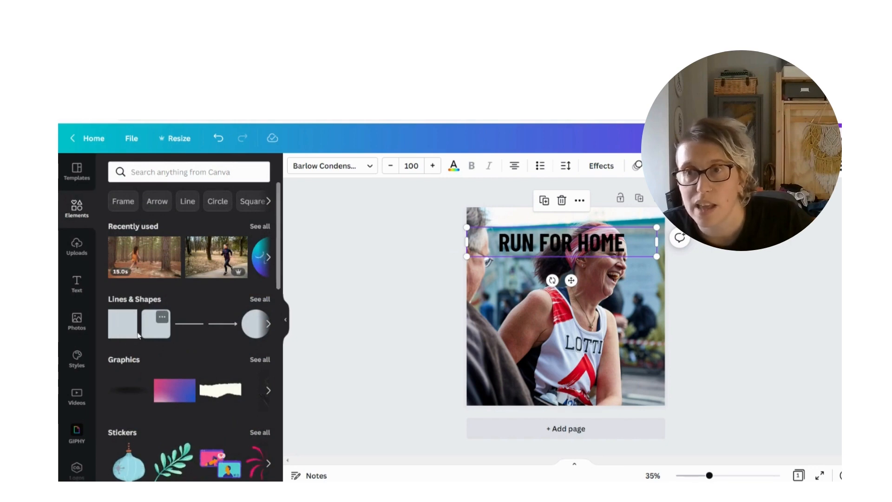
{"action": "left_click", "coordinate": [268, 324]}
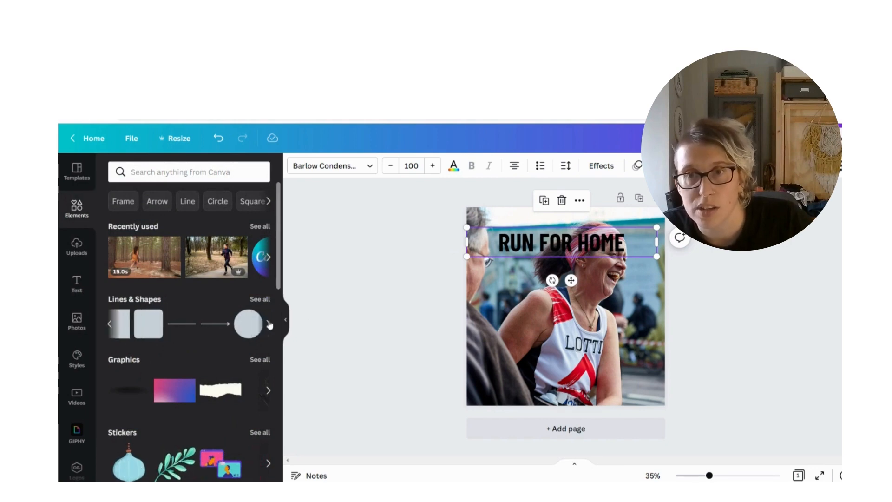
{"action": "left_click", "coordinate": [110, 324]}
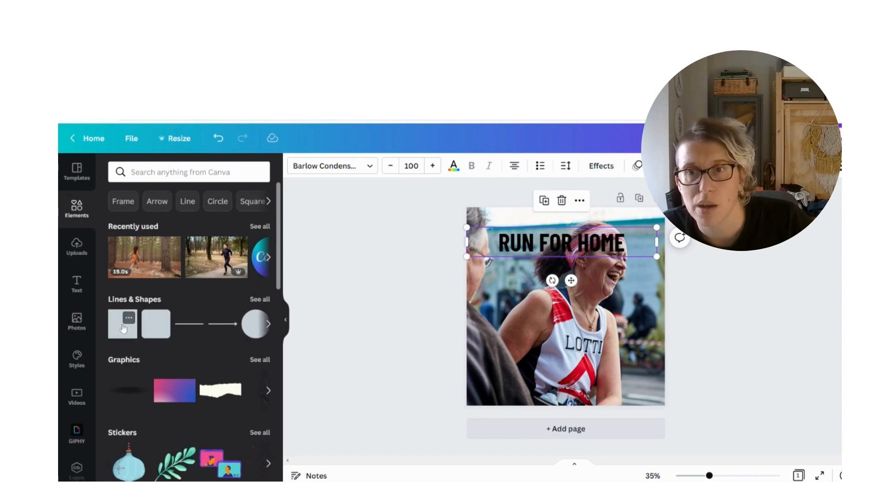
{"action": "left_click", "coordinate": [123, 325]}
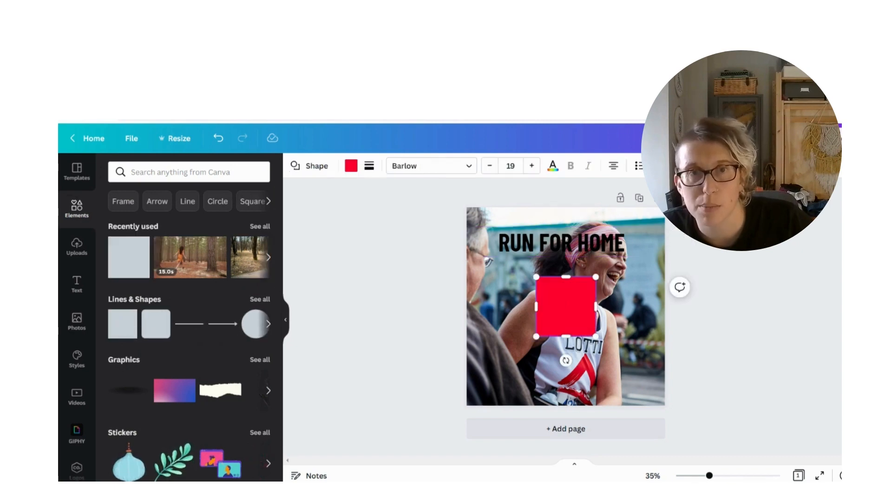
Move the red square behind the RUN FOR HOME heading and reshape it into a wide, low banner around the text
{"action": "left_click", "coordinate": [503, 297]}
{"action": "left_click", "coordinate": [562, 306]}
{"action": "left_click_drag", "start_coordinate": [562, 307], "coordinate": [642, 247]}
{"action": "left_click_drag", "start_coordinate": [566, 279], "coordinate": [566, 260]}
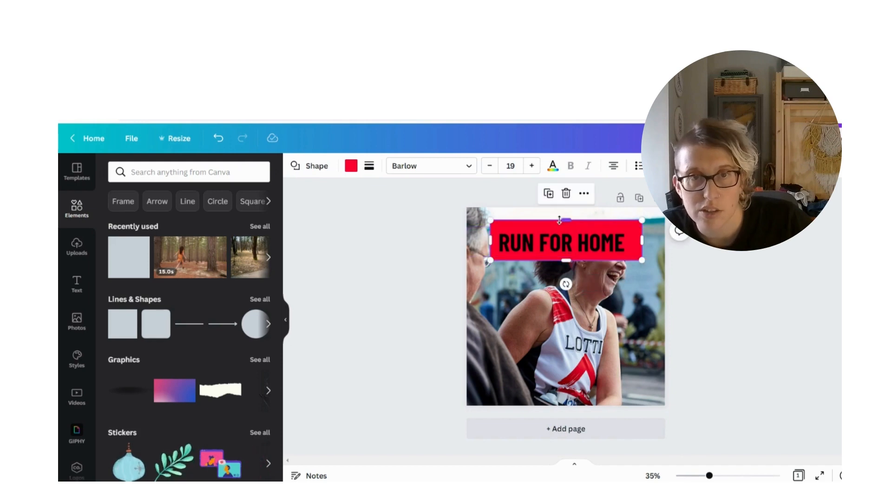
{"action": "left_click_drag", "start_coordinate": [560, 219], "coordinate": [560, 227]}
Set the RUN FOR HOME heading's text colour to white
{"action": "left_click", "coordinate": [535, 242]}
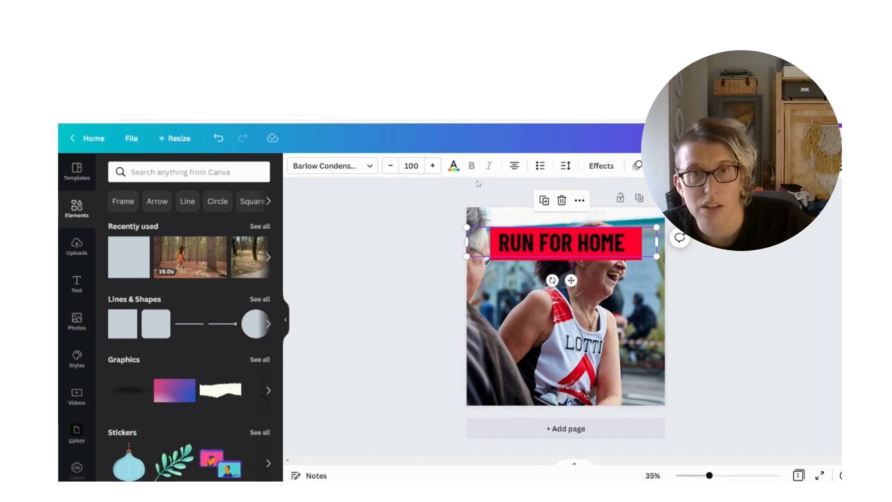
{"action": "left_click", "coordinate": [453, 165]}
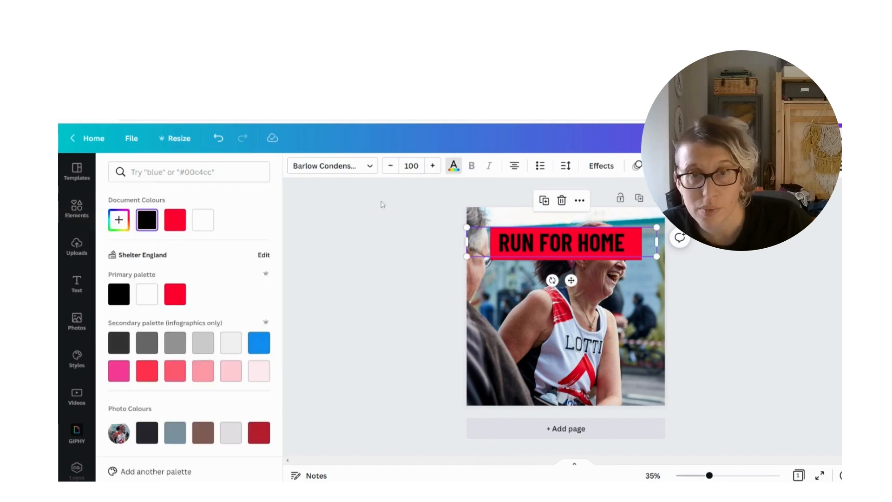
{"action": "left_click", "coordinate": [203, 223]}
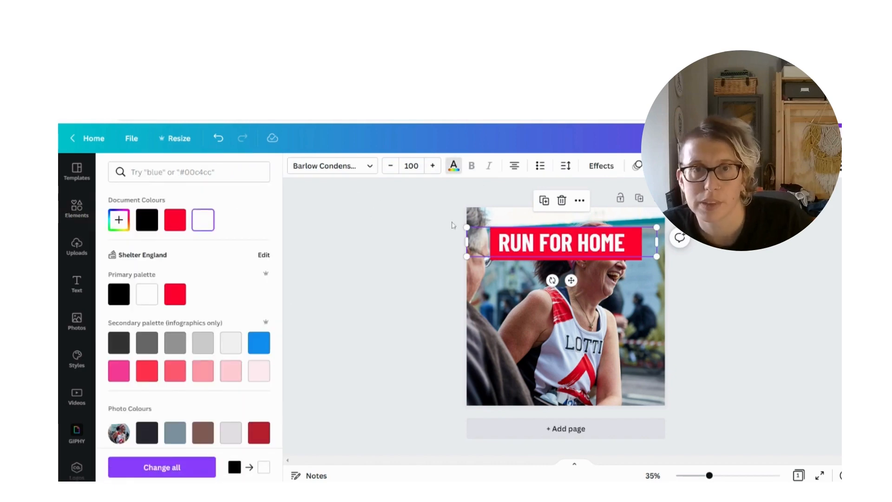
{"action": "left_click", "coordinate": [439, 279]}
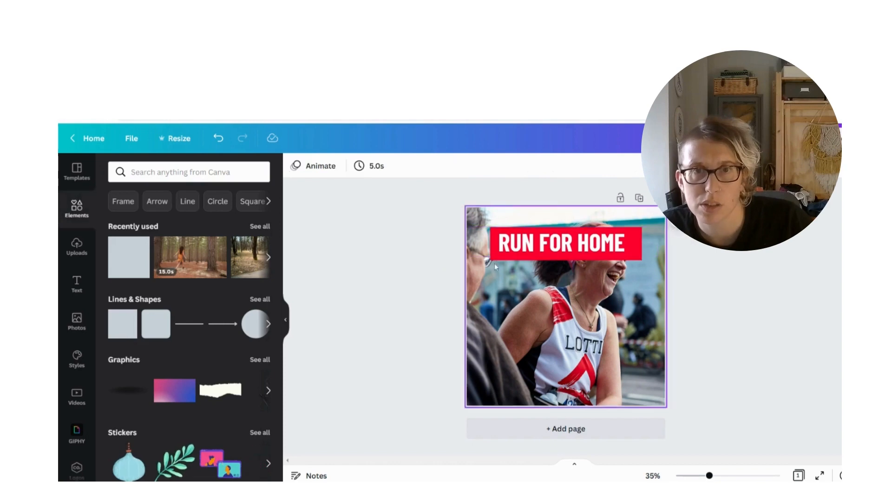
Change the red banner behind the heading to black
{"action": "left_click", "coordinate": [497, 259]}
{"action": "left_click", "coordinate": [351, 166]}
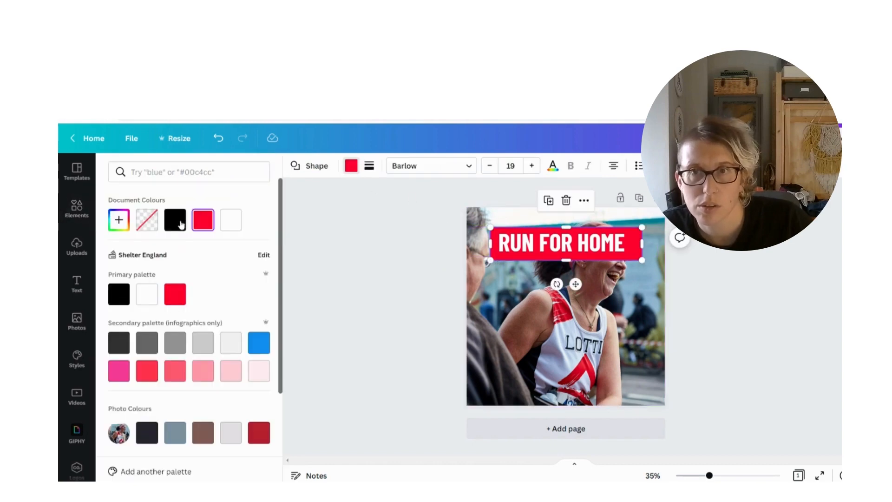
{"action": "left_click", "coordinate": [175, 220]}
{"action": "left_click", "coordinate": [385, 233]}
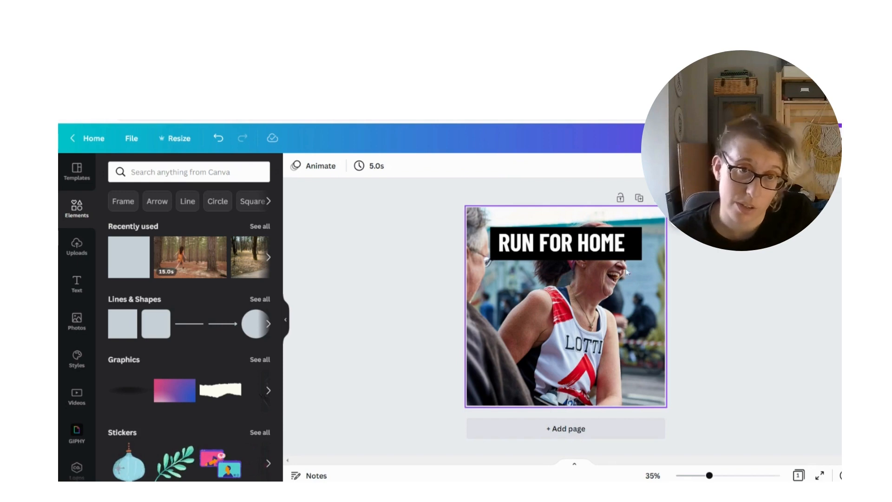
Move the heading and its black banner to the lower part of the photo, with the banner centred horizontally on the page
{"action": "left_click_drag", "start_coordinate": [601, 244], "coordinate": [610, 368]}
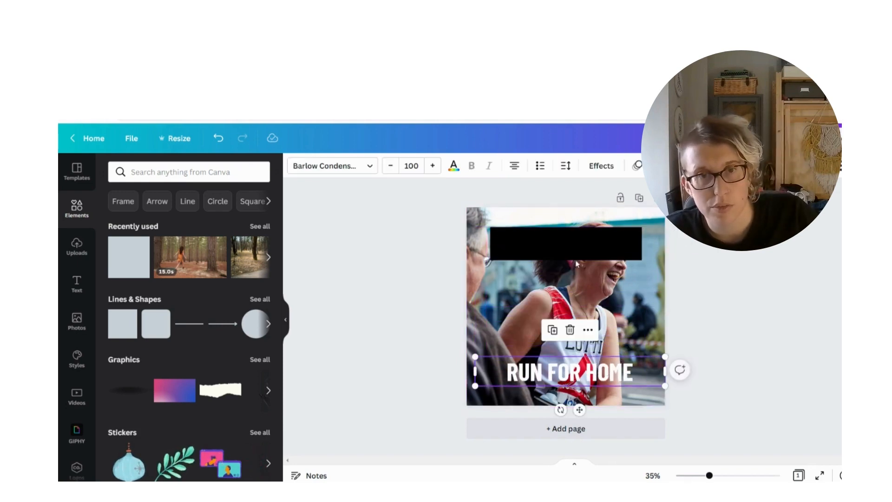
{"action": "left_click_drag", "start_coordinate": [567, 237], "coordinate": [572, 365]}
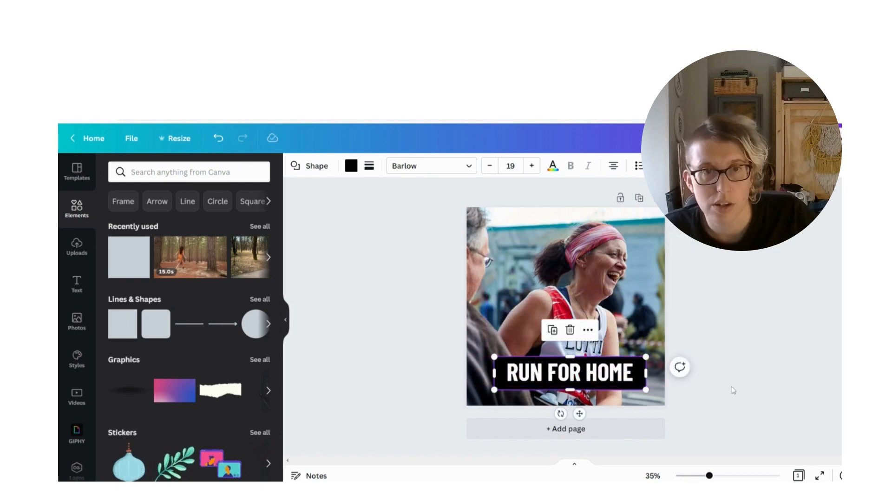
{"action": "left_click", "coordinate": [675, 403]}
{"action": "left_click_drag", "start_coordinate": [692, 401], "coordinate": [493, 355]}
{"action": "mouse_move", "coordinate": [558, 379]}
{"action": "left_mouse_down"}
{"action": "mouse_move", "coordinate": [556, 261]}
{"action": "mouse_move", "coordinate": [552, 377]}
{"action": "left_mouse_up"}
{"action": "left_click", "coordinate": [752, 350]}
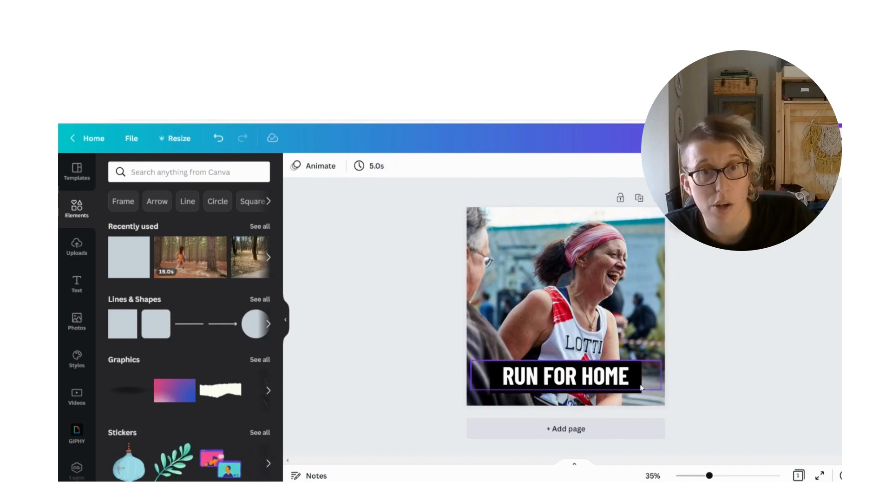
{"action": "left_click", "coordinate": [508, 388]}
{"action": "left_click", "coordinate": [388, 342]}
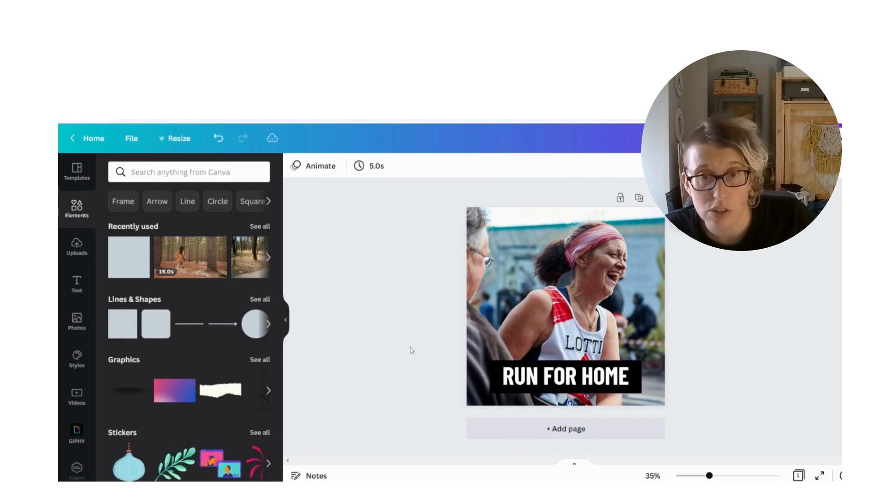
Lower the opacity of the black banner so the photo shows through behind the heading
{"action": "left_click", "coordinate": [504, 390]}
{"action": "left_click", "coordinate": [740, 166]}
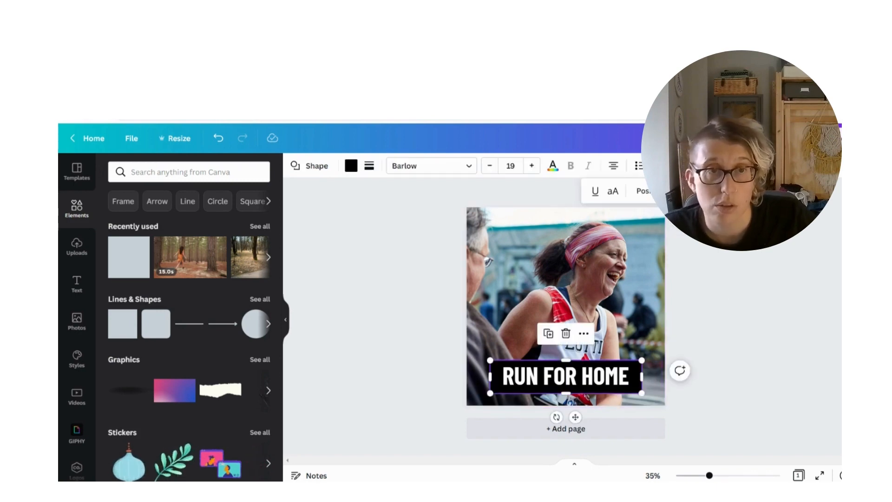
{"action": "left_click", "coordinate": [740, 166]}
{"action": "left_click", "coordinate": [741, 166]}
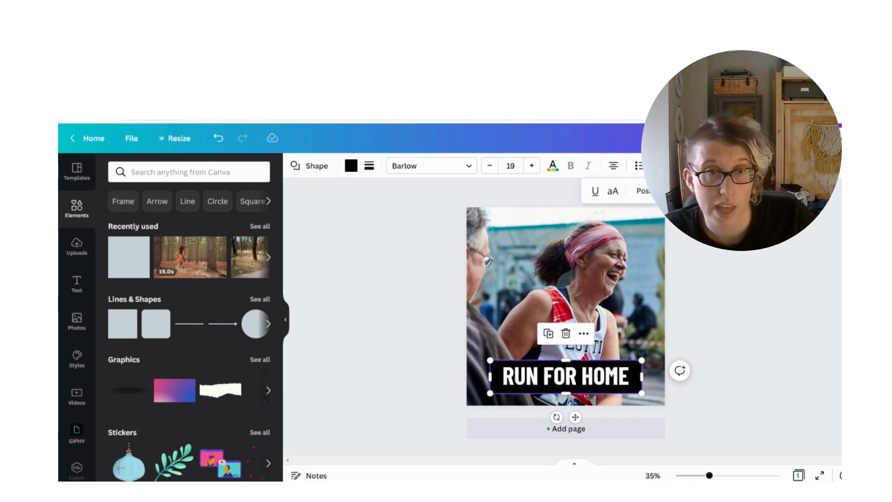
{"action": "left_click", "coordinate": [684, 191]}
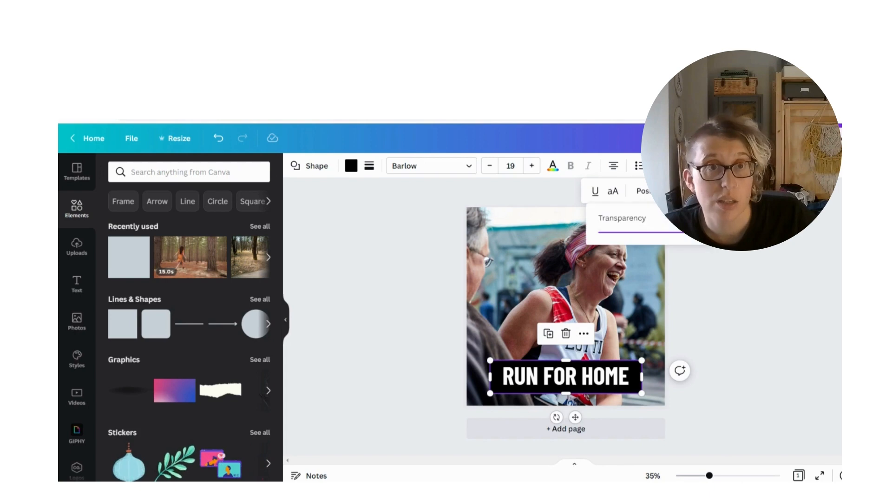
{"action": "left_click_drag", "start_coordinate": [685, 232], "coordinate": [649, 235]}
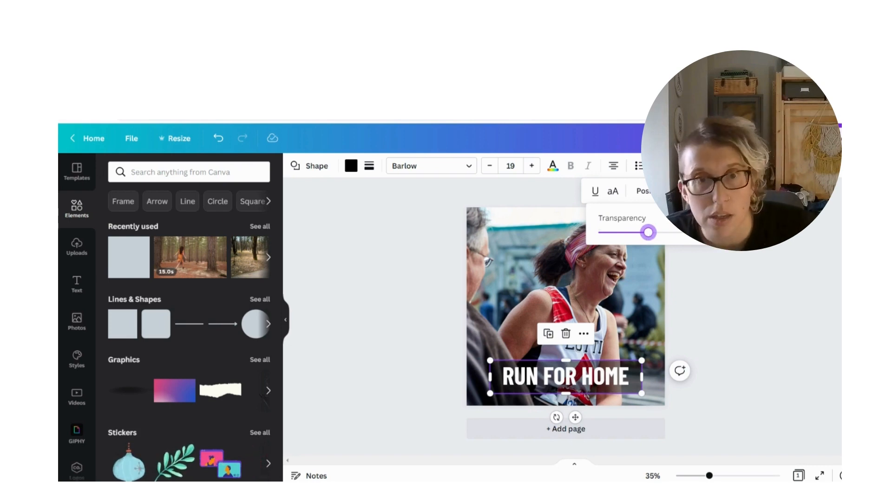
{"action": "left_click_drag", "start_coordinate": [649, 231], "coordinate": [645, 249]}
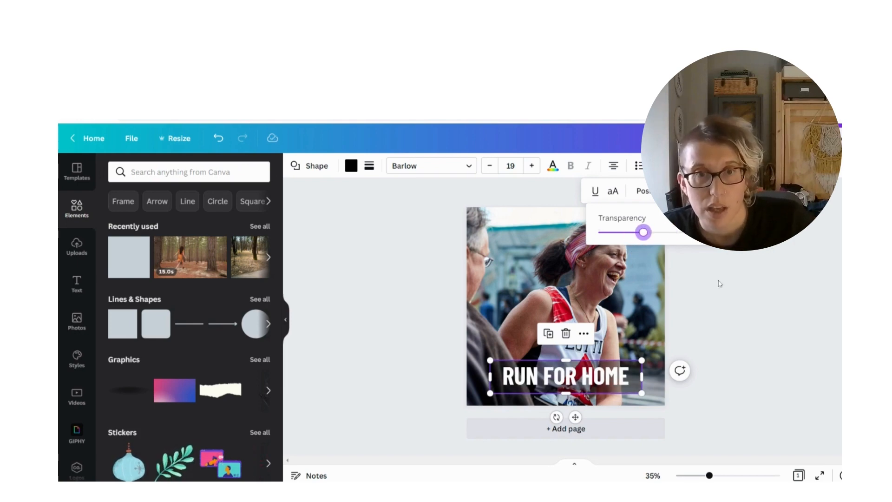
{"action": "left_click", "coordinate": [771, 355]}
{"action": "left_click", "coordinate": [771, 355]}
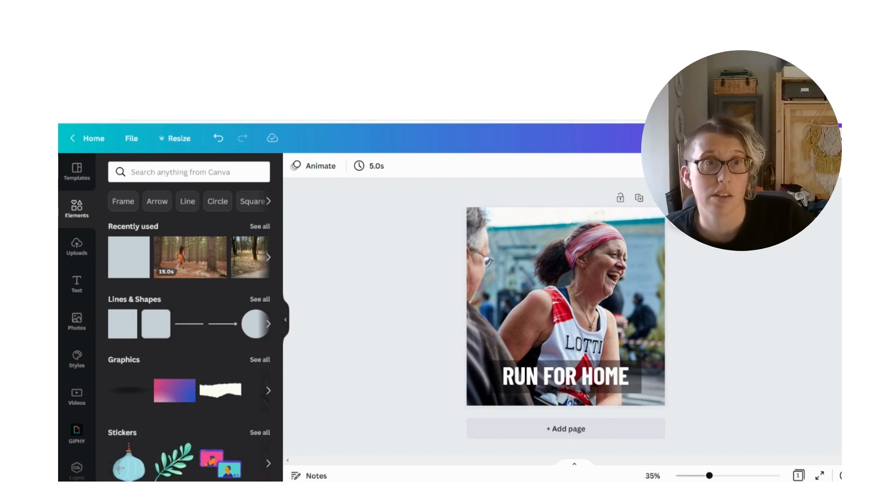
Open the design's sharing options, select a colleague as recipient, and check the available access permissions
{"action": "left_click", "coordinate": [817, 138]}
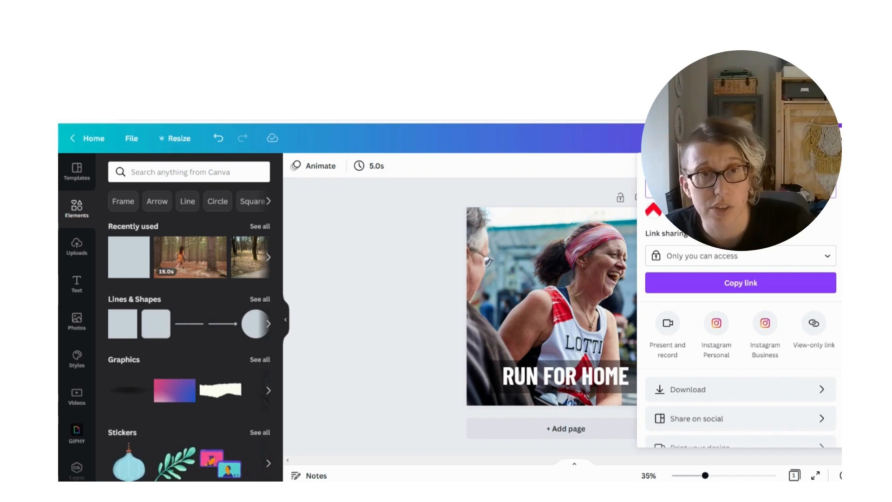
{"action": "key", "text": "Return"}
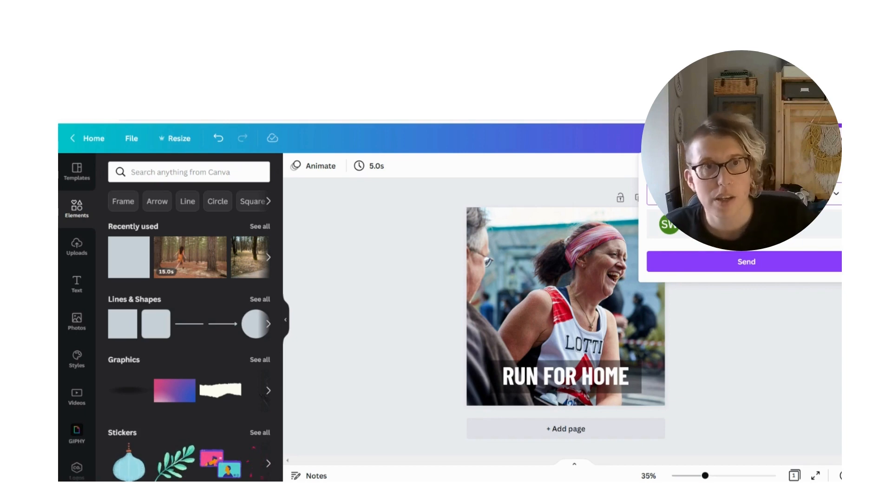
{"action": "left_click", "coordinate": [837, 193]}
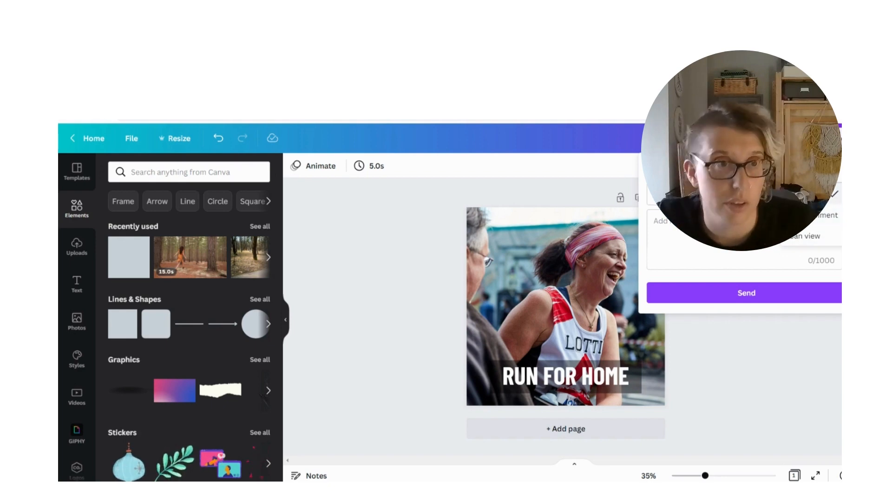
{"action": "key", "text": "Escape"}
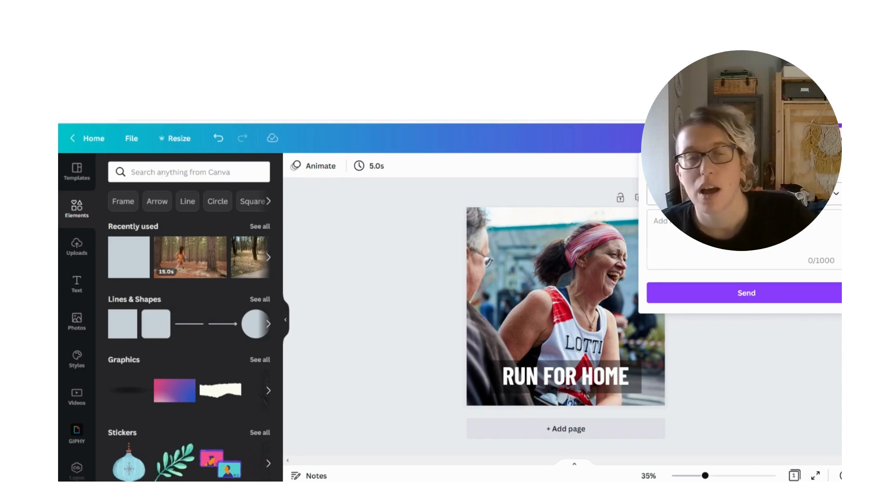
{"action": "left_click", "coordinate": [711, 193]}
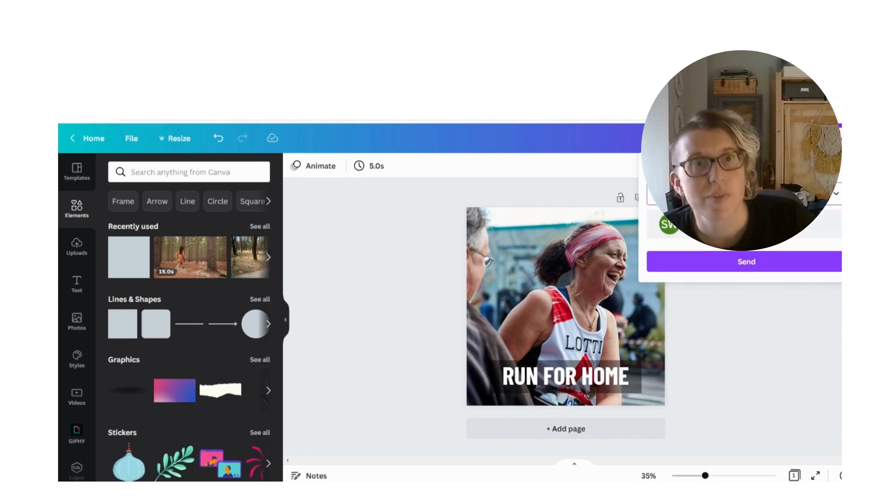
{"action": "left_click", "coordinate": [711, 224]}
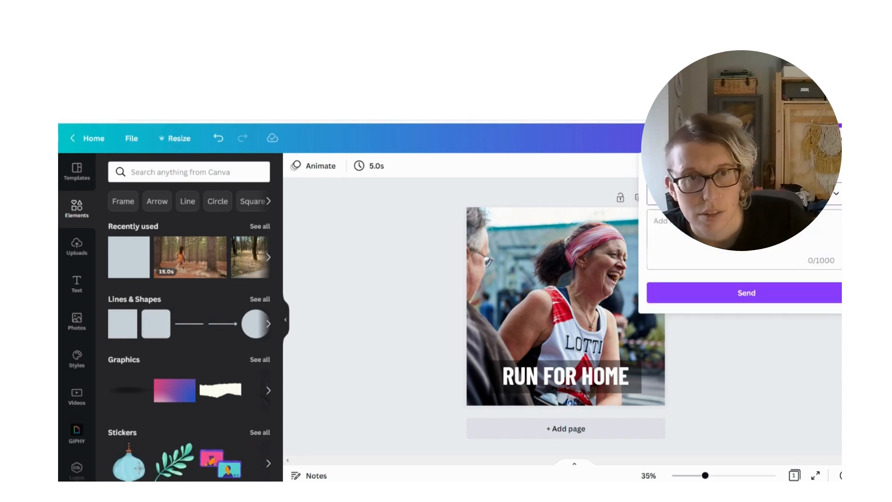
Write an invitation message beginning "Hi here is my" for the recipient
{"action": "left_click", "coordinate": [725, 237]}
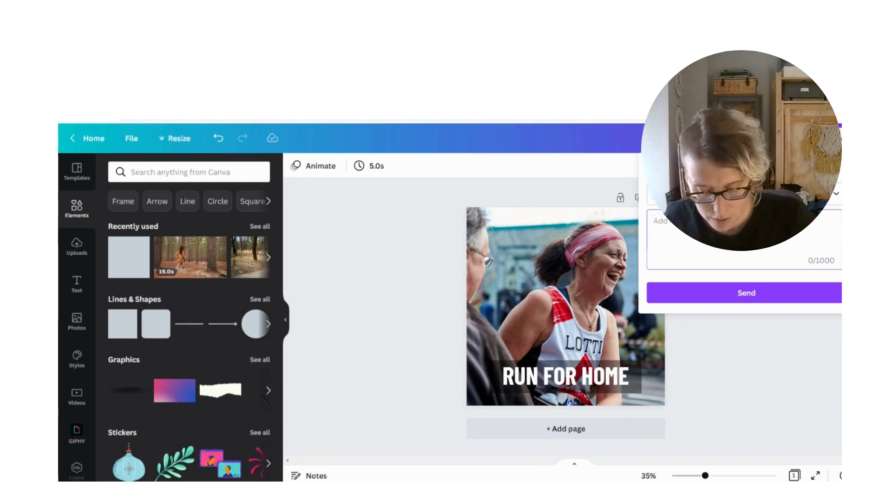
{"action": "type", "text": "hI HERE IS THE LINK"}
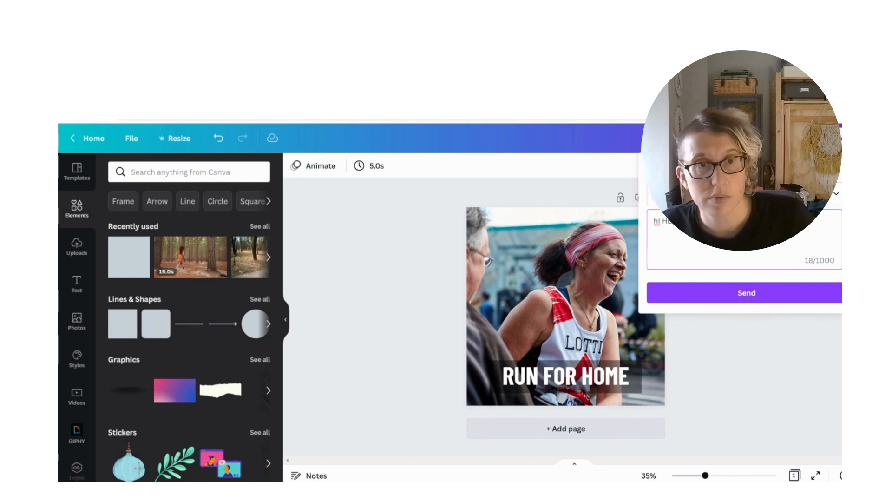
{"action": "key", "text": "BackSpace"}
{"action": "key", "text": "BackSpace"}
{"action": "key", "text": "BackSpace"}
{"action": "key", "text": "BackSpace"}
{"action": "key", "text": "BackSpace"}
{"action": "key", "text": "BackSpace"}
{"action": "key", "text": "BackSpace"}
{"action": "key", "text": "BackSpace"}
{"action": "key", "text": "BackSpace"}
{"action": "key", "text": "BackSpace"}
{"action": "key", "text": "BackSpace"}
{"action": "key", "text": "BackSpace"}
{"action": "key", "text": "BackSpace"}
{"action": "key", "text": "BackSpace"}
{"action": "key", "text": "BackSpace"}
{"action": "type", "text": "Hi"}
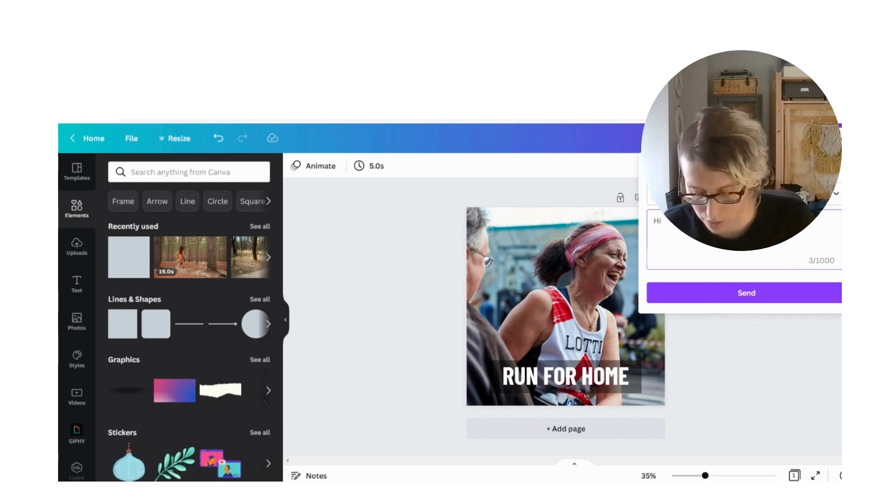
{"action": "type", "text": " he"}
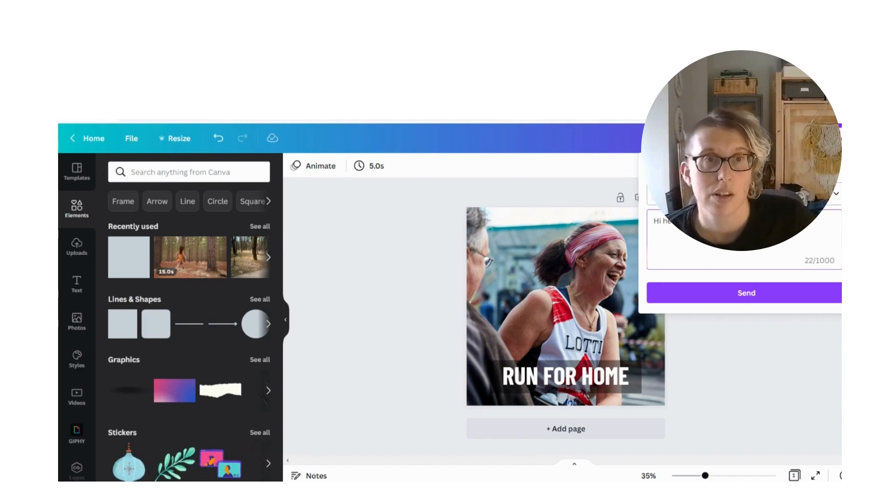
Add a second colleague to the invitation and sign the message with the sender's name, then close the invitation
{"action": "left_click", "coordinate": [739, 194]}
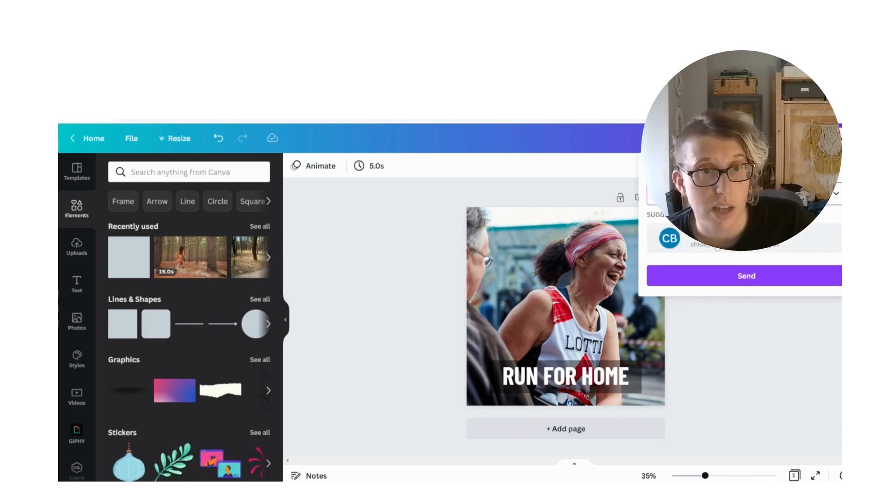
{"action": "left_click", "coordinate": [718, 247]}
{"action": "left_click", "coordinate": [736, 241]}
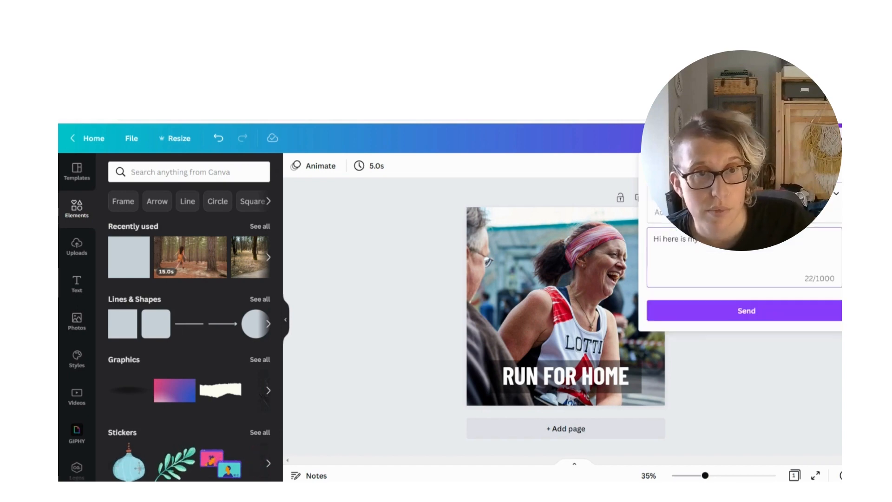
{"action": "key", "text": "Return"}
{"action": "key", "text": "Return"}
{"action": "type", "text": "Revbs"}
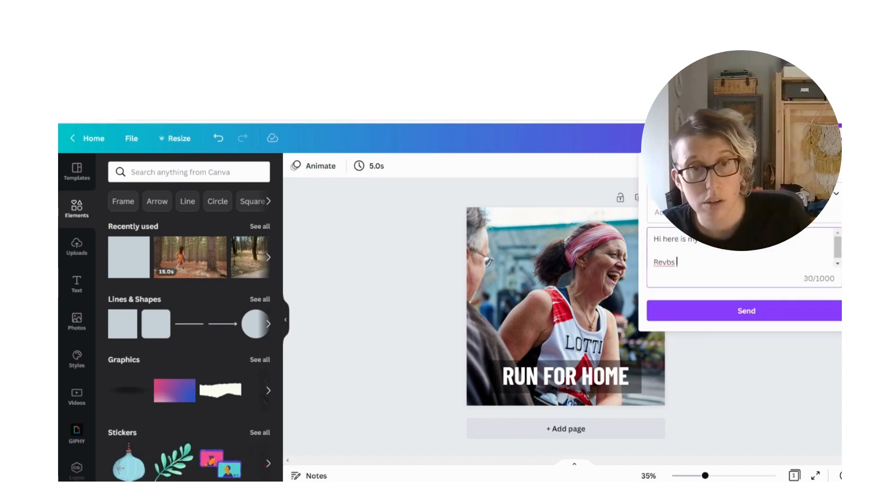
{"action": "type", "text": "vs"}
{"action": "key", "text": "BackSpace"}
{"action": "key", "text": "BackSpace"}
{"action": "type", "text": "s"}
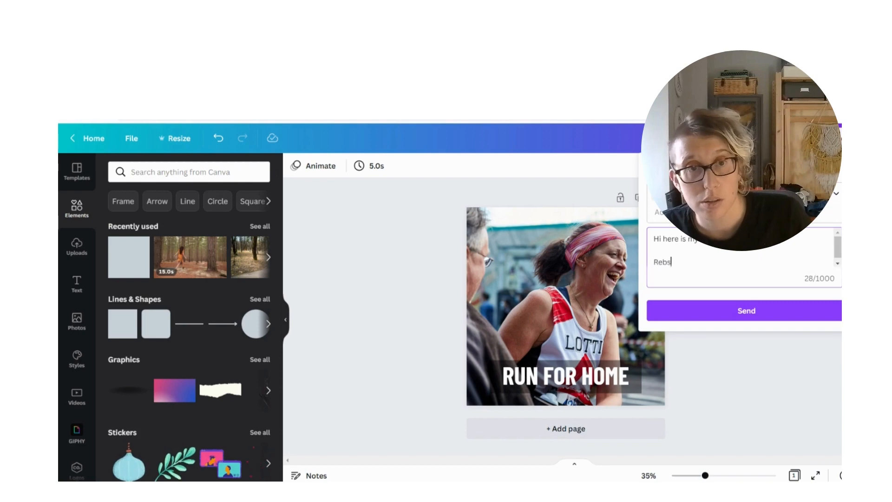
{"action": "left_click", "coordinate": [769, 319]}
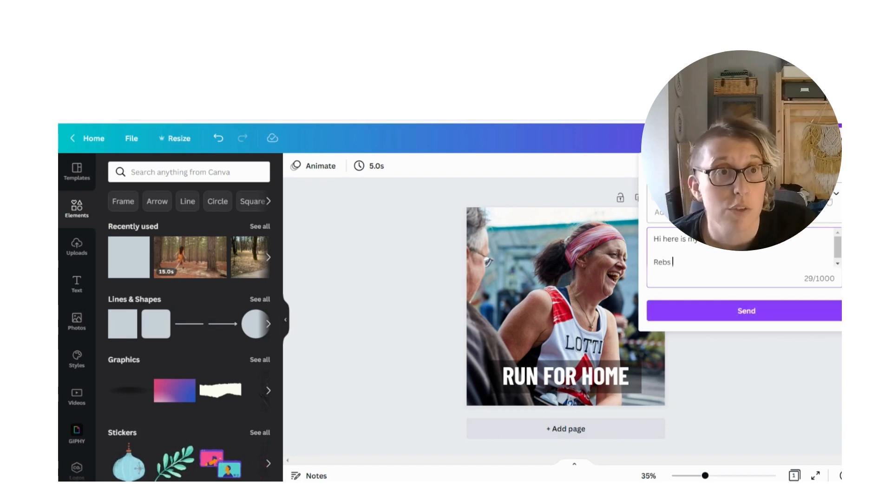
{"action": "left_click", "coordinate": [415, 255]}
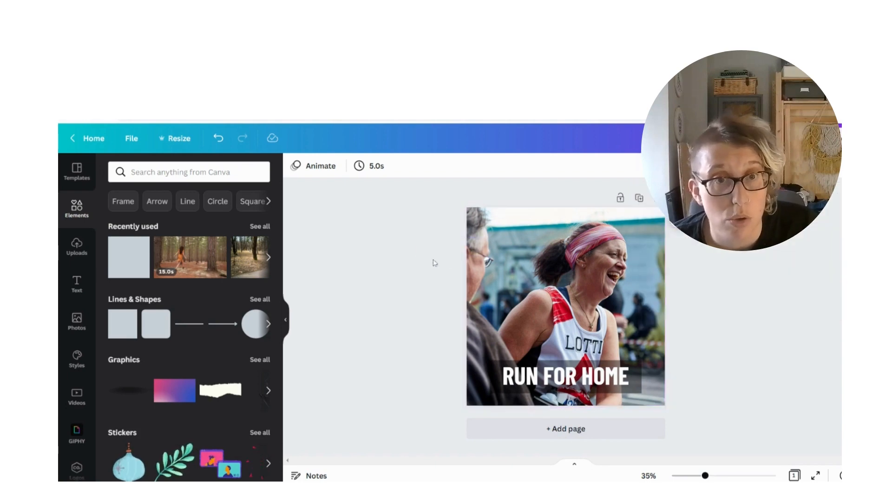
Change the first word of the heading so that it reads FIGHT FOR HOME
{"action": "left_click", "coordinate": [557, 376]}
{"action": "left_click", "coordinate": [558, 377]}
{"action": "double_click", "coordinate": [521, 376]}
{"action": "type", "text": "fight"}
{"action": "key", "text": "BackSpace"}
{"action": "key", "text": "BackSpace"}
{"action": "key", "text": "BackSpace"}
{"action": "key", "text": "BackSpace"}
{"action": "key", "text": "BackSpace"}
{"action": "type", "text": "FIGHT"}
Try replacing the runner photo with the recently used forest running video, then undo the replacement
{"action": "left_click", "coordinate": [545, 269]}
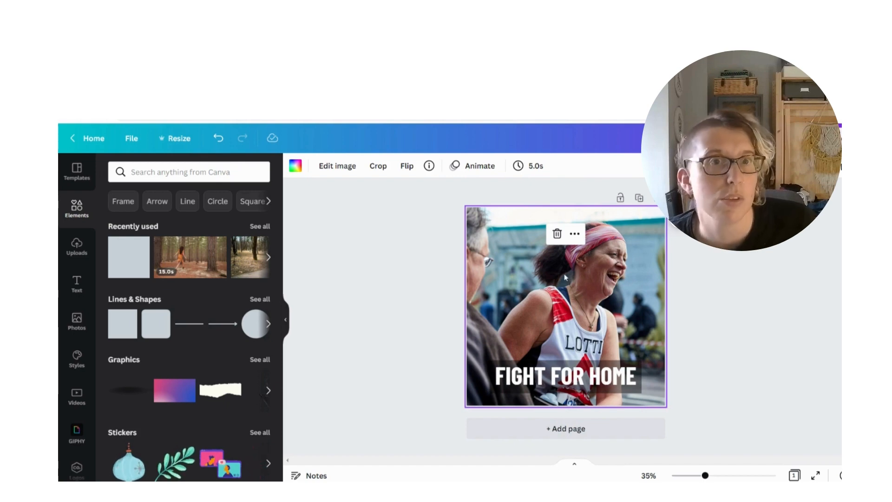
{"action": "key", "text": "Delete"}
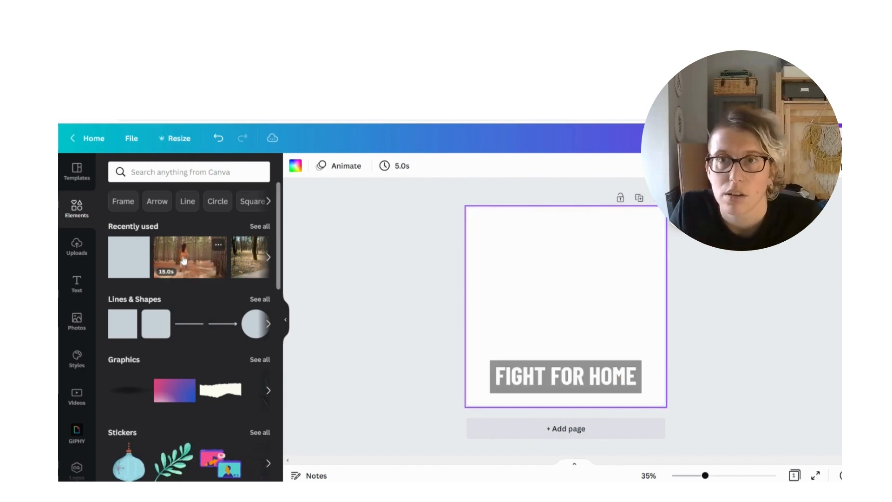
{"action": "left_click_drag", "start_coordinate": [183, 260], "coordinate": [534, 238]}
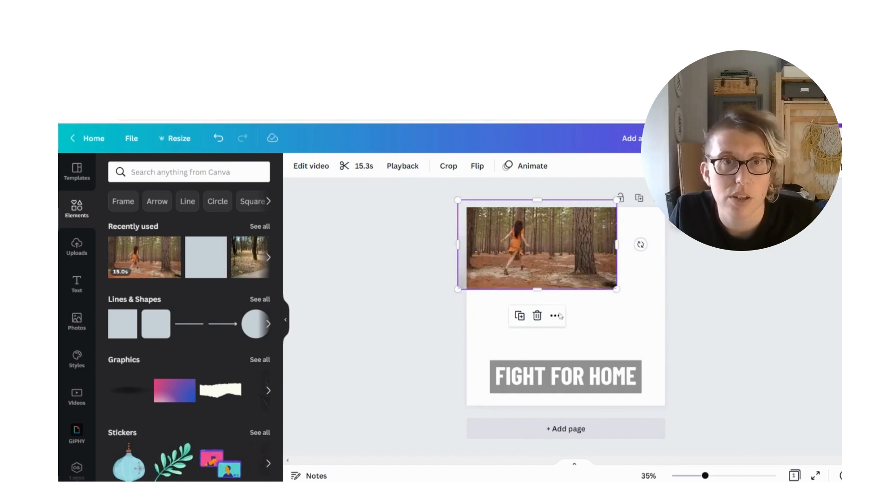
{"action": "left_click", "coordinate": [218, 139]}
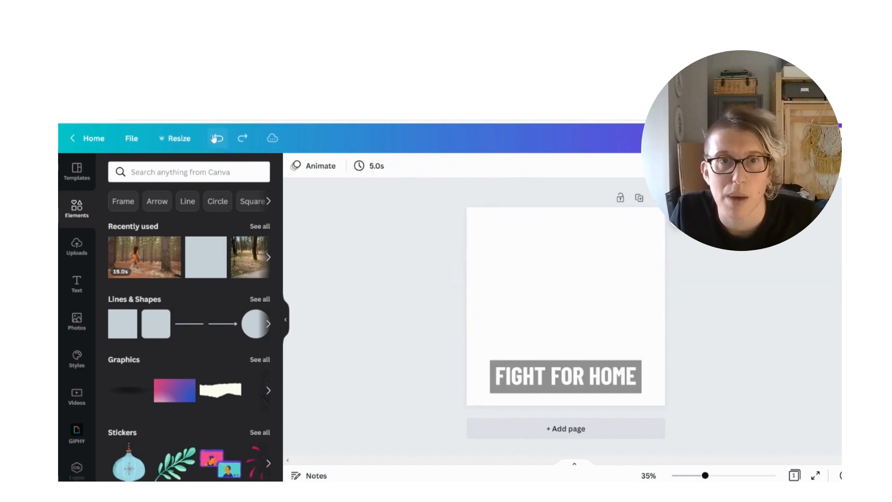
{"action": "left_click", "coordinate": [218, 140]}
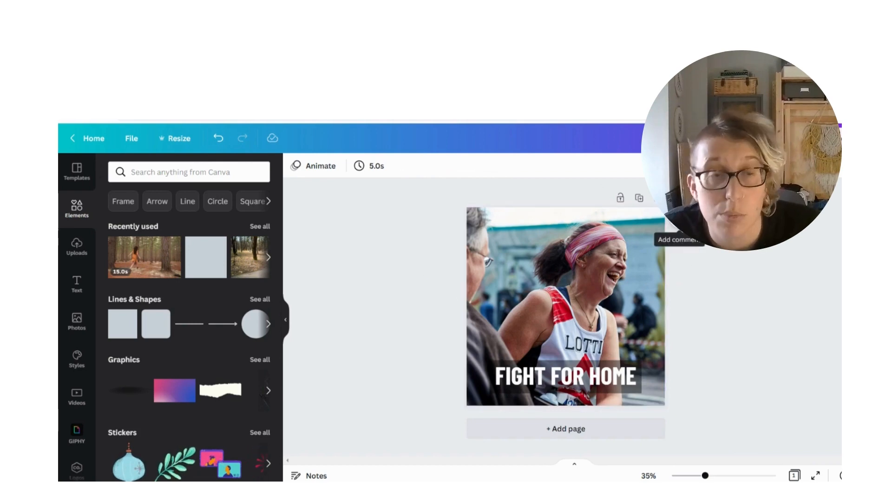
Post the comment "I really like this" on the runner photo and deselect the photo
{"action": "left_click", "coordinate": [680, 219]}
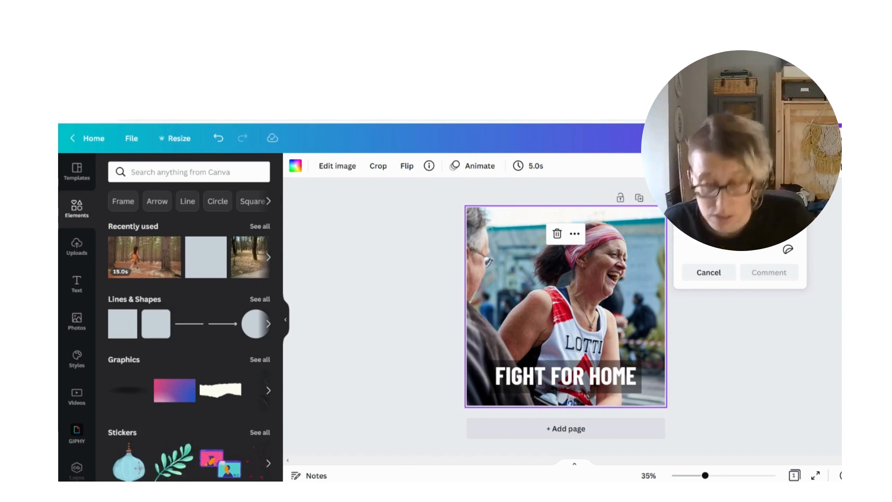
{"action": "type", "text": "C"}
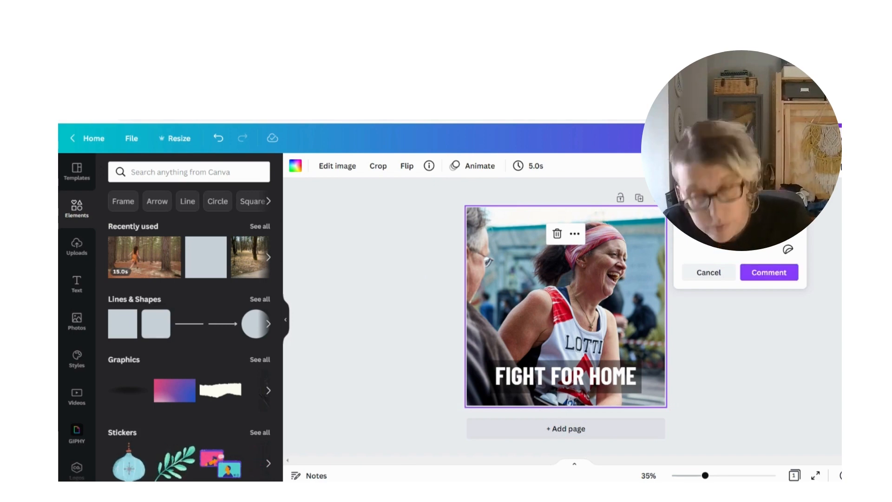
{"action": "key", "text": "BackSpace"}
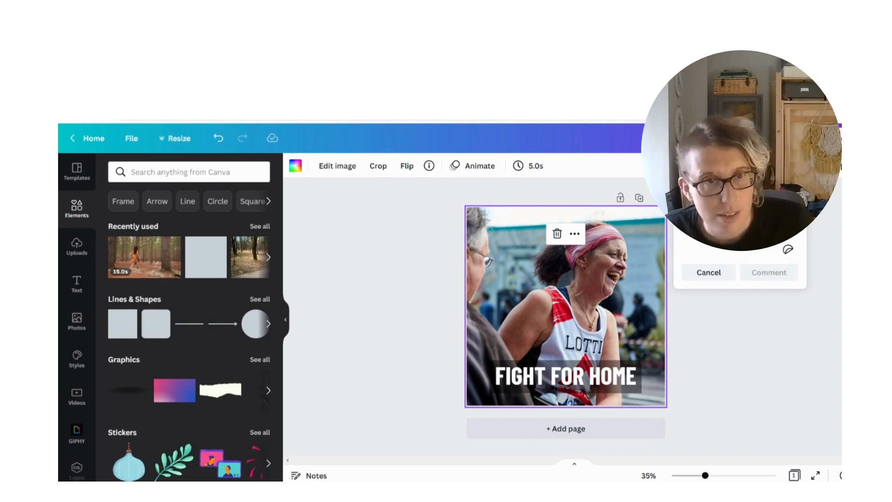
{"action": "type", "text": "@"}
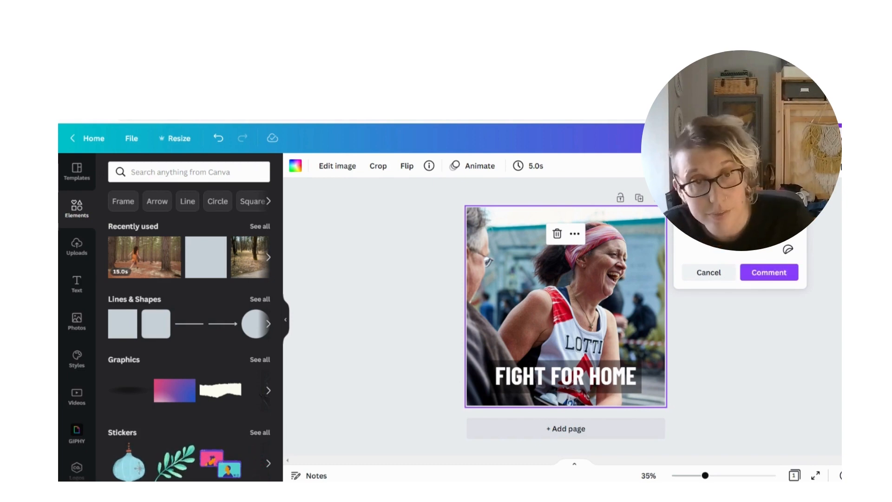
{"action": "left_click", "coordinate": [761, 281]}
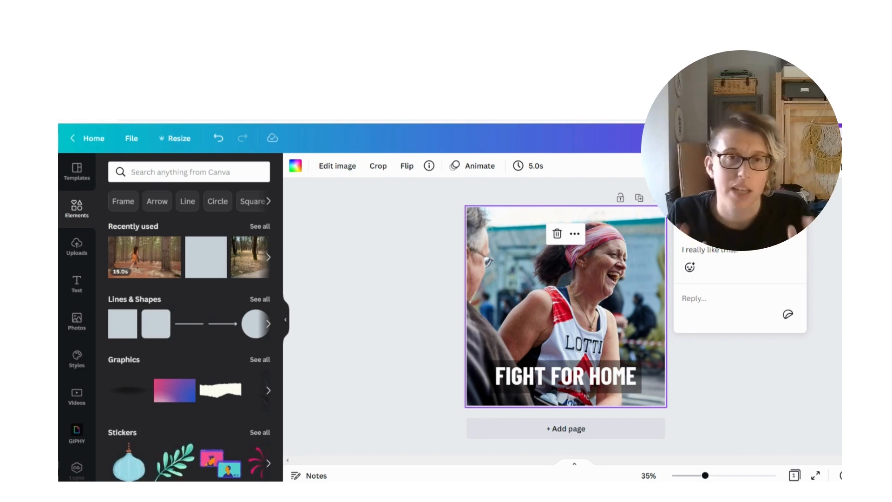
{"action": "left_click", "coordinate": [350, 264]}
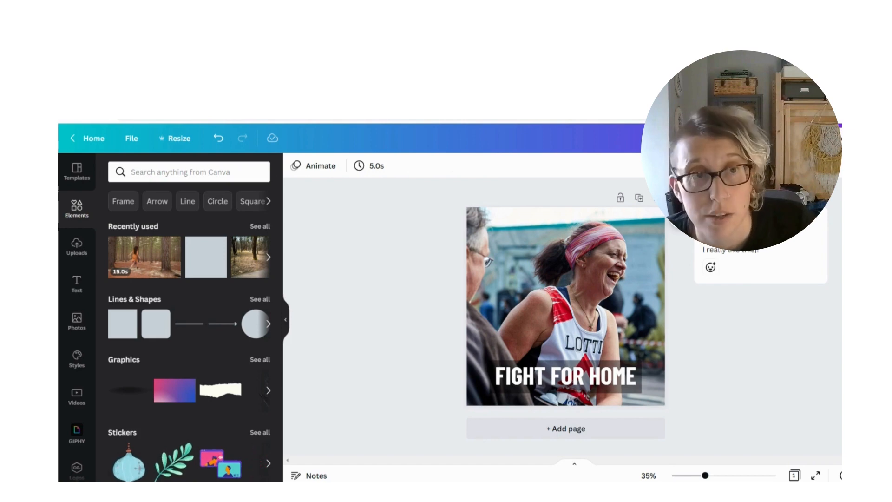
Download the design as a 1080 × 1080 px image, keeping the format suggested for illustrations
{"action": "left_click", "coordinate": [819, 139]}
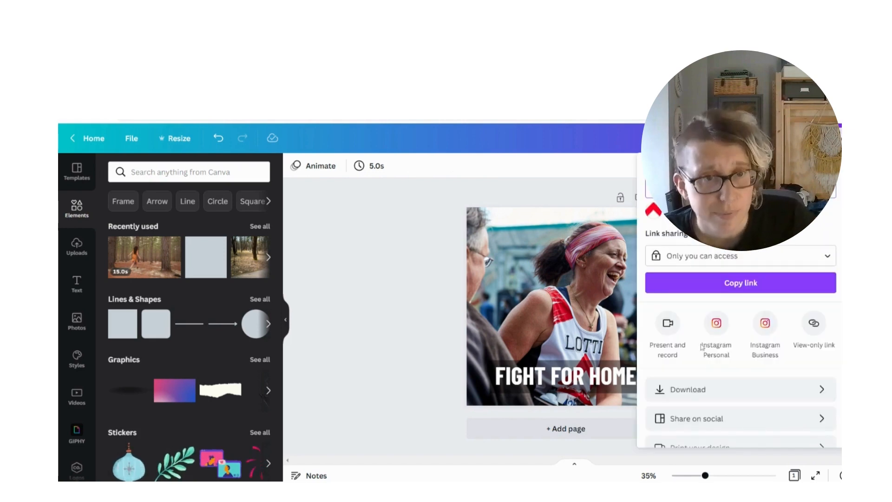
{"action": "scroll", "coordinate": [702, 348], "scroll_direction": "down", "scroll_amount": 1}
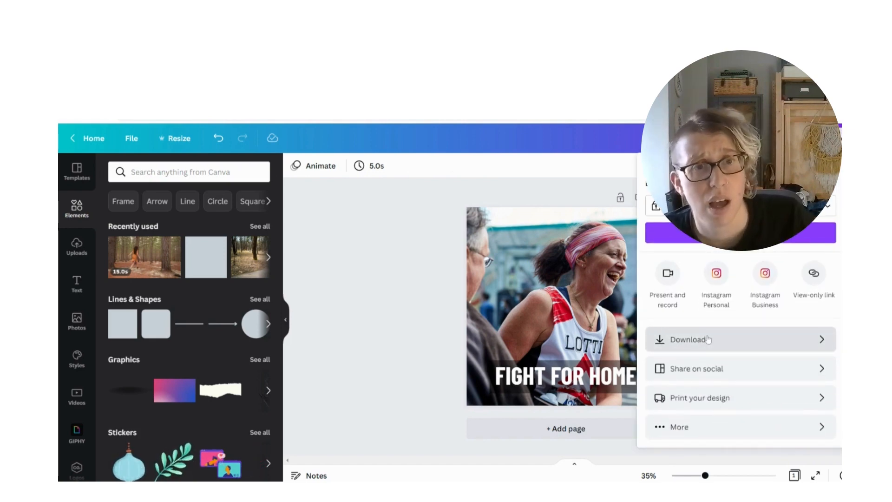
{"action": "left_click", "coordinate": [728, 343]}
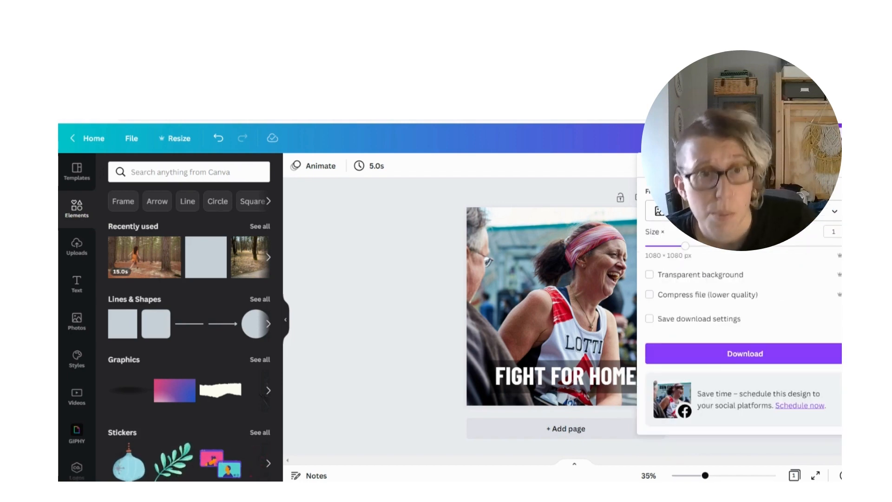
{"action": "left_click", "coordinate": [743, 211]}
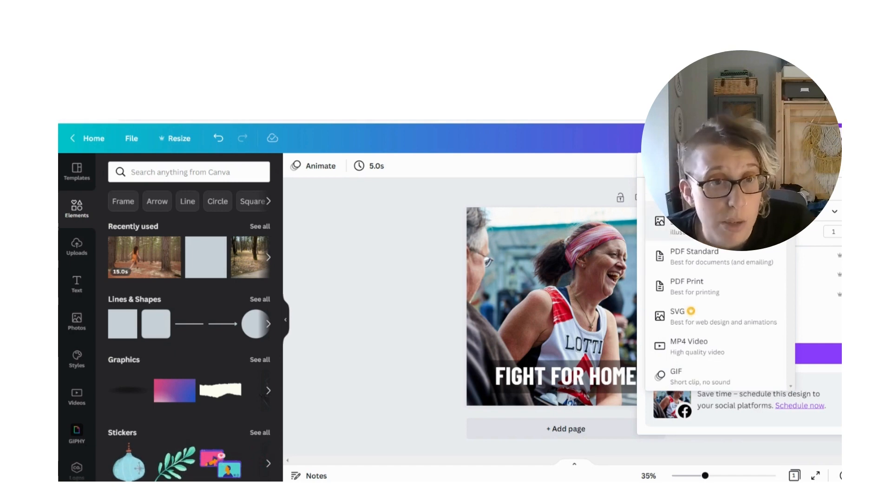
{"action": "left_click", "coordinate": [716, 221]}
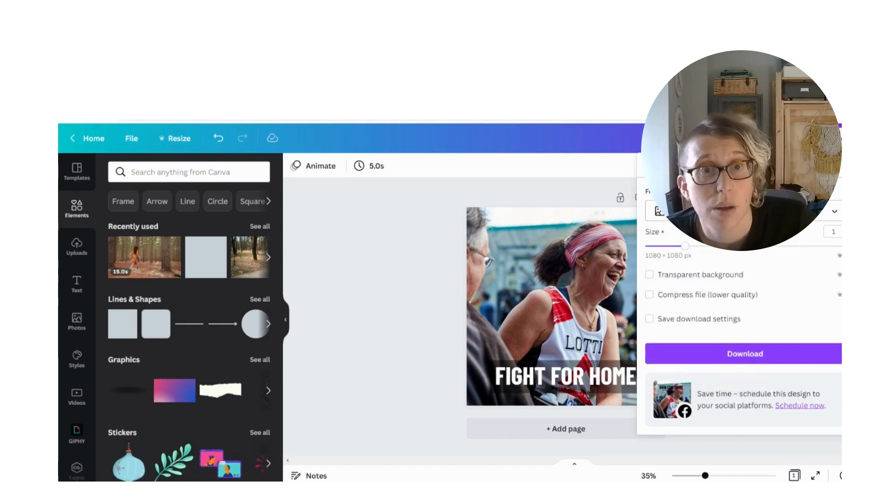
{"action": "left_click", "coordinate": [756, 354]}
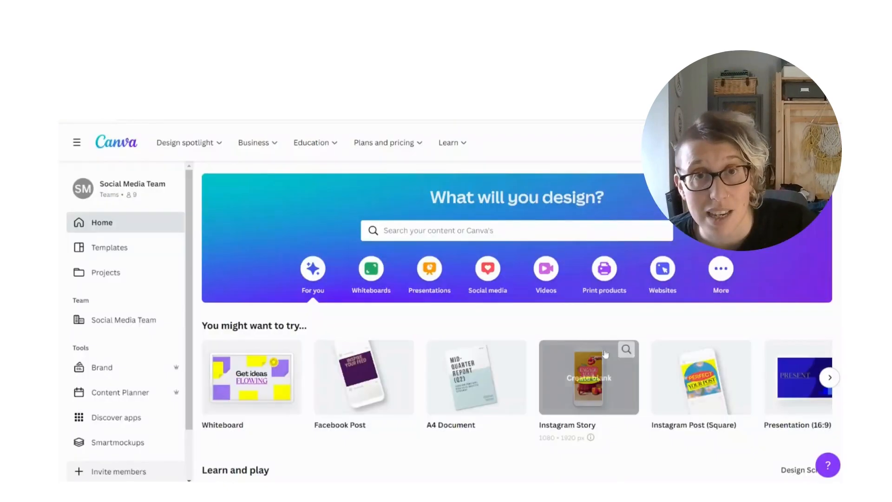
{"action": "mouse_move", "coordinate": [605, 355]}
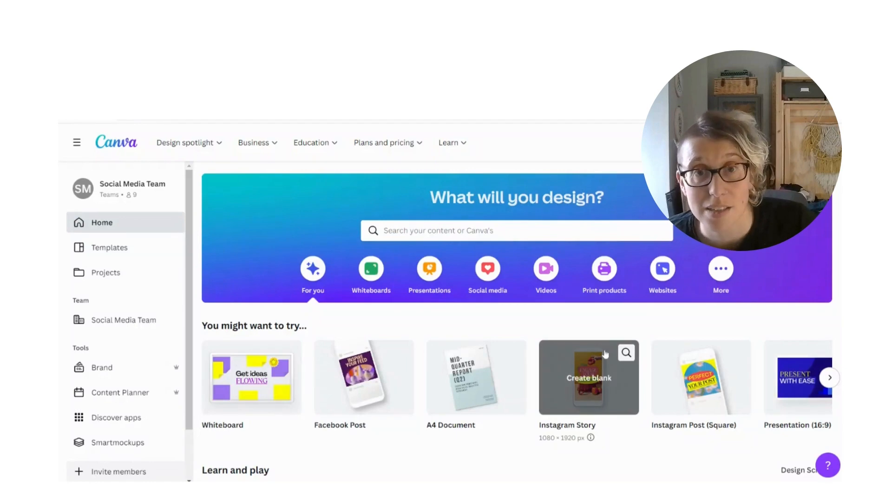
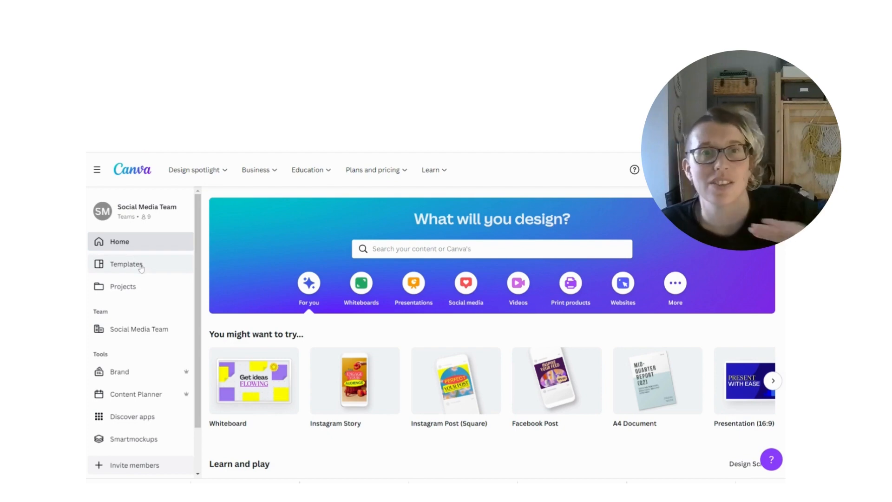
Look over the general template gallery and return to the home page
{"action": "left_click", "coordinate": [127, 264]}
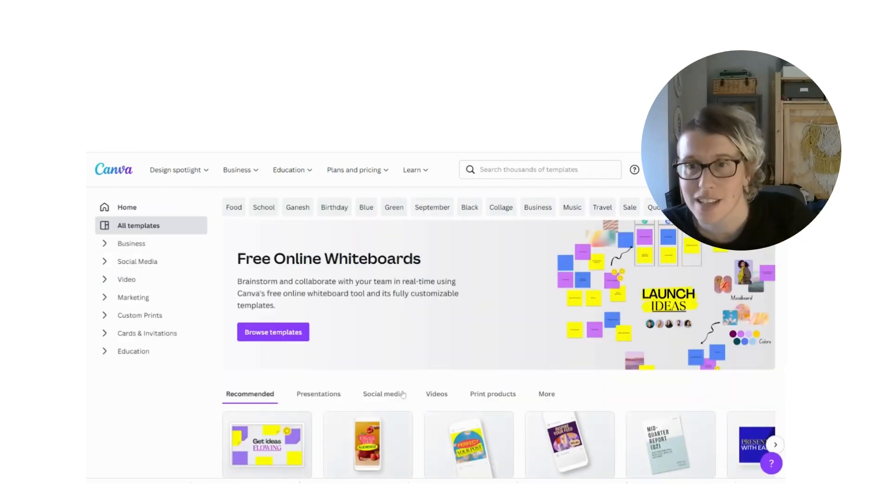
{"action": "scroll", "coordinate": [467, 423], "scroll_direction": "down", "scroll_amount": 3}
{"action": "scroll", "coordinate": [496, 411], "scroll_direction": "up", "scroll_amount": 3}
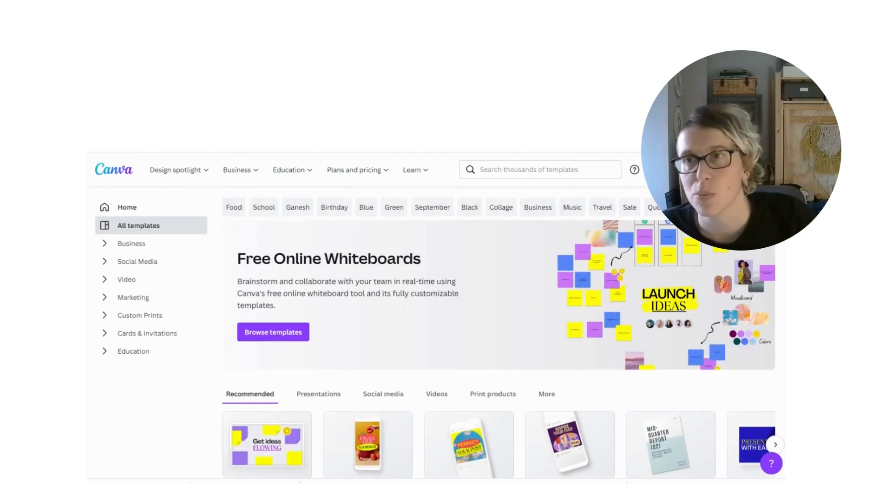
{"action": "left_click", "coordinate": [127, 208]}
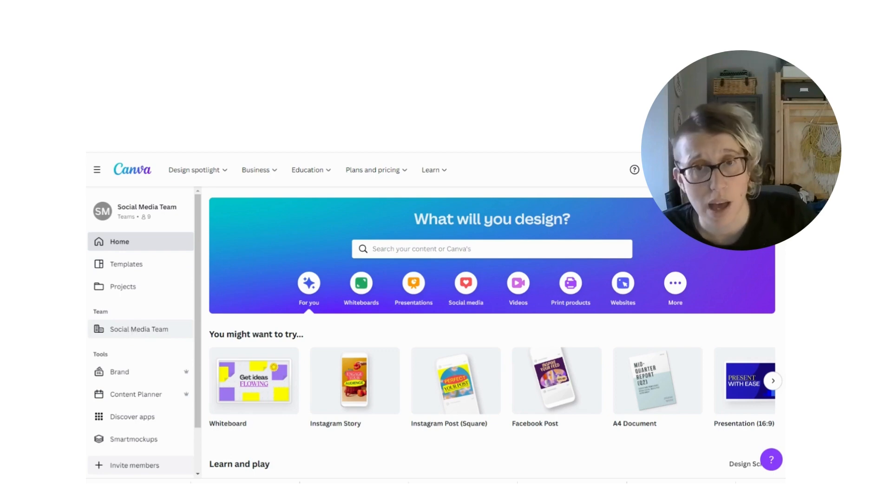
Open the Social Media Team page and look over its brand templates and the team's latest designs
{"action": "left_click", "coordinate": [134, 330]}
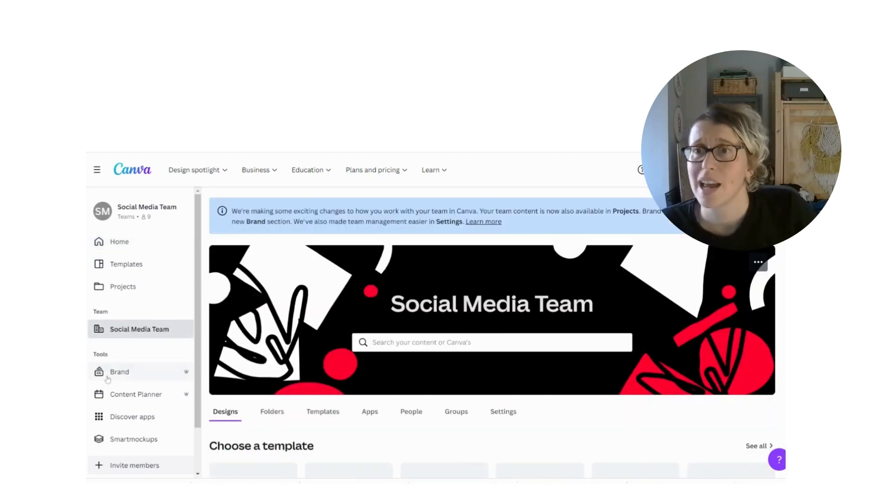
{"action": "scroll", "coordinate": [400, 294], "scroll_direction": "down", "scroll_amount": 3}
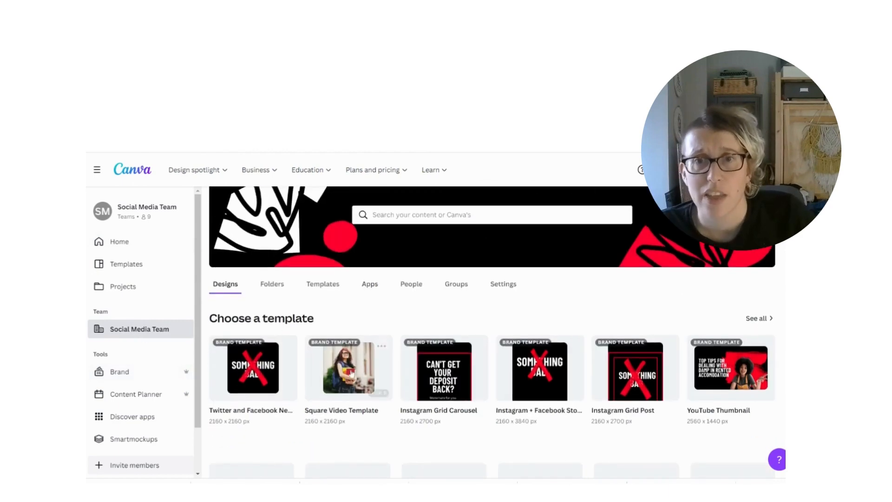
{"action": "scroll", "coordinate": [400, 294], "scroll_direction": "up", "scroll_amount": 2}
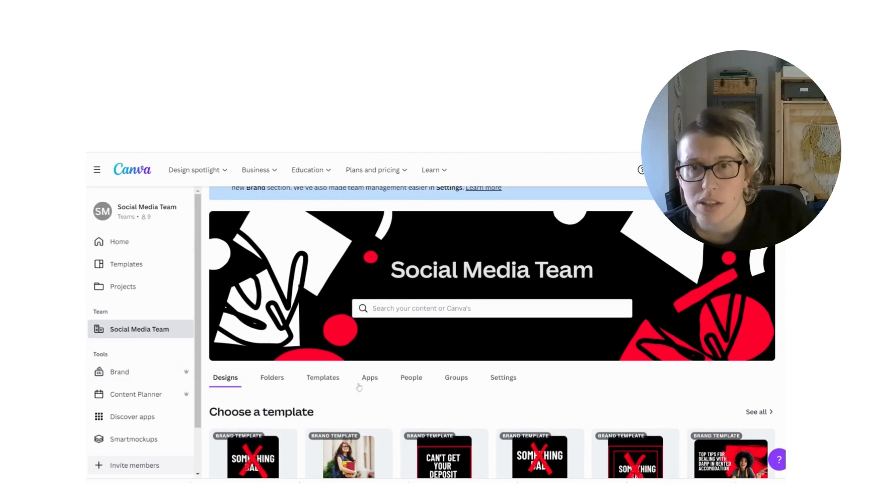
{"action": "scroll", "coordinate": [277, 380], "scroll_direction": "down", "scroll_amount": 2}
{"action": "scroll", "coordinate": [261, 325], "scroll_direction": "down", "scroll_amount": 1}
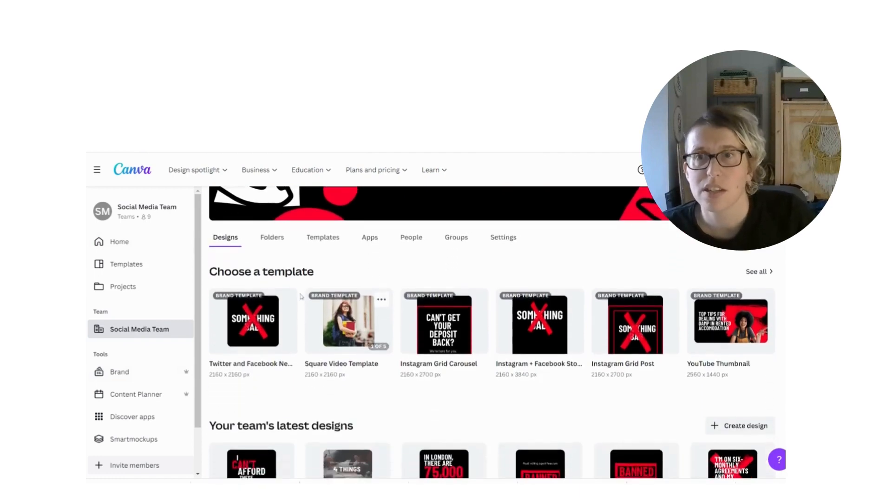
{"action": "scroll", "coordinate": [247, 292], "scroll_direction": "up", "scroll_amount": 1}
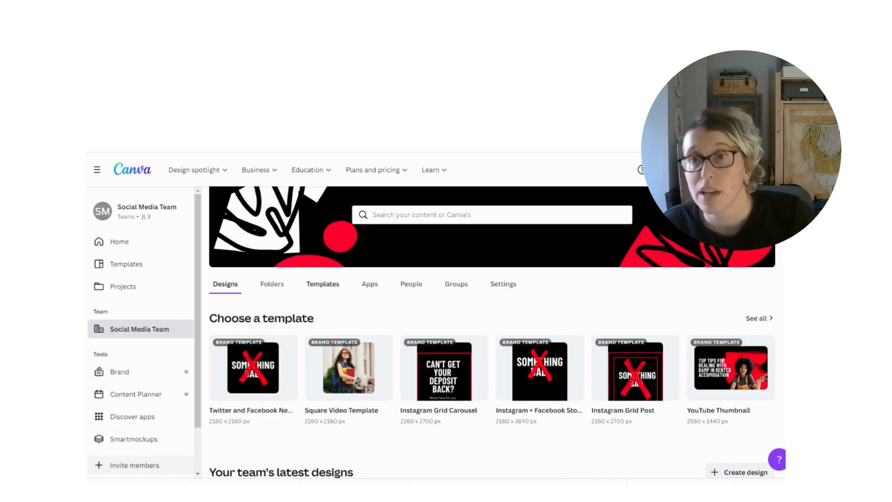
Create a design from the team's Twitter and Facebook Newsfeed Post brand template and replace its default title with a shorter one
{"action": "left_click", "coordinate": [325, 284]}
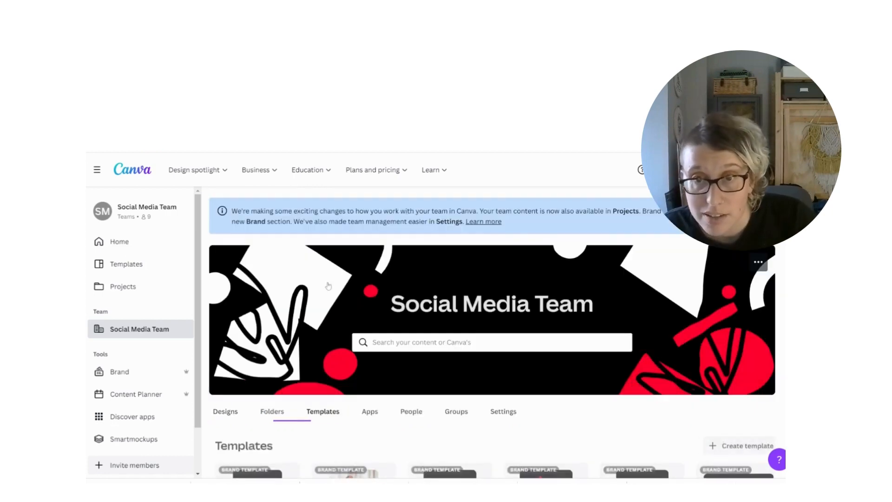
{"action": "scroll", "coordinate": [372, 325], "scroll_direction": "down", "scroll_amount": 3}
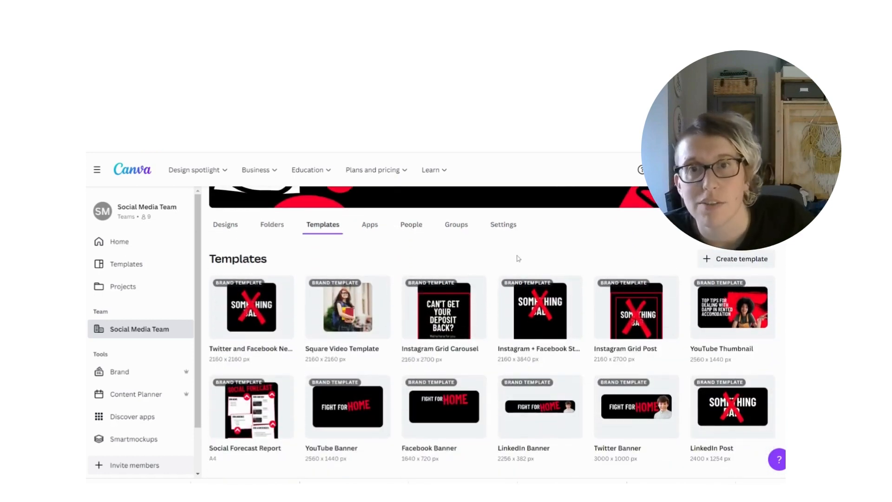
{"action": "scroll", "coordinate": [517, 258], "scroll_direction": "down", "scroll_amount": 1}
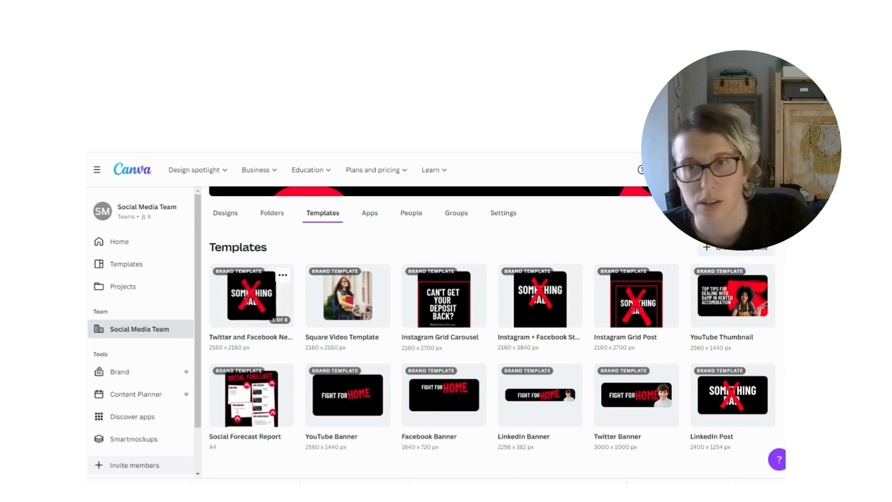
{"action": "left_click", "coordinate": [255, 323]}
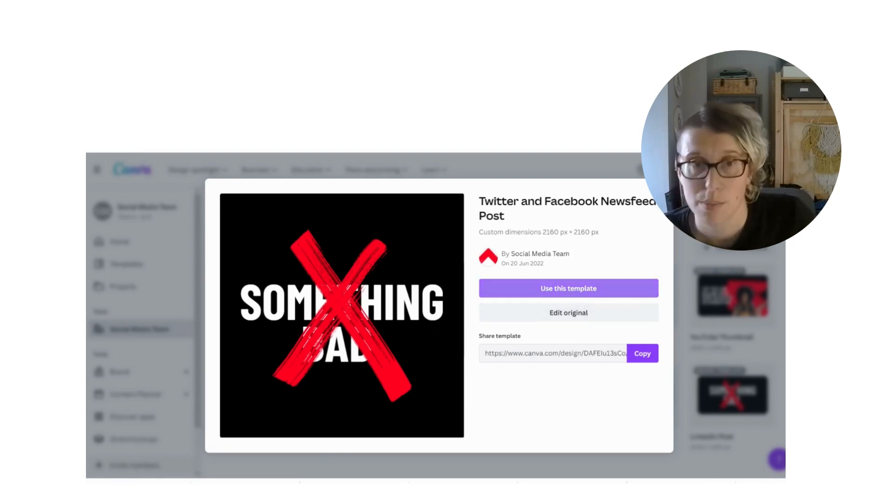
{"action": "left_click", "coordinate": [571, 290]}
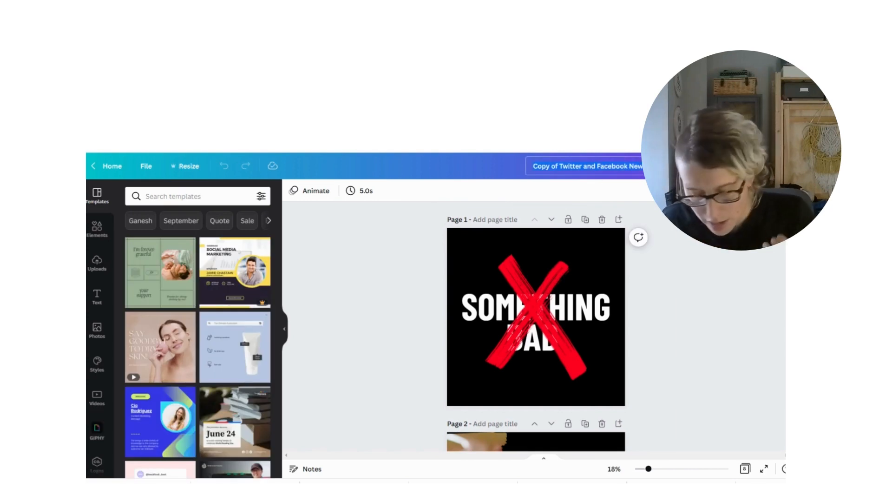
{"action": "key", "text": "BackSpace"}
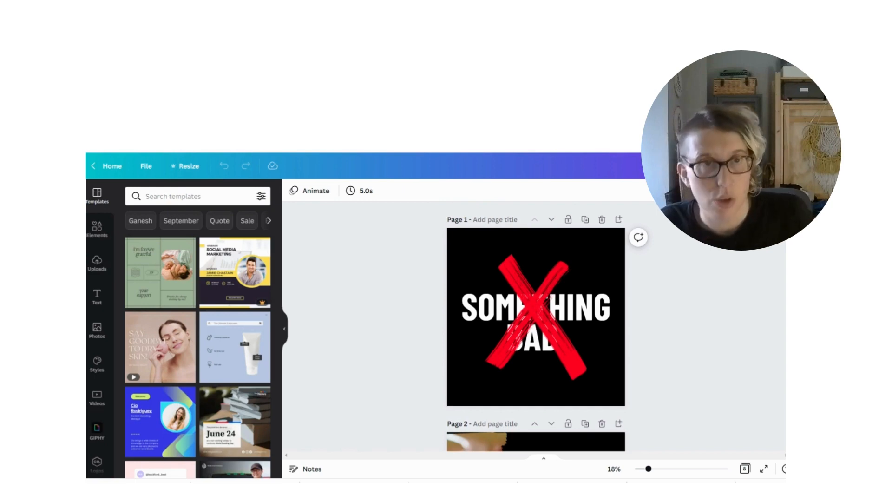
{"action": "type", "text": "Tw"}
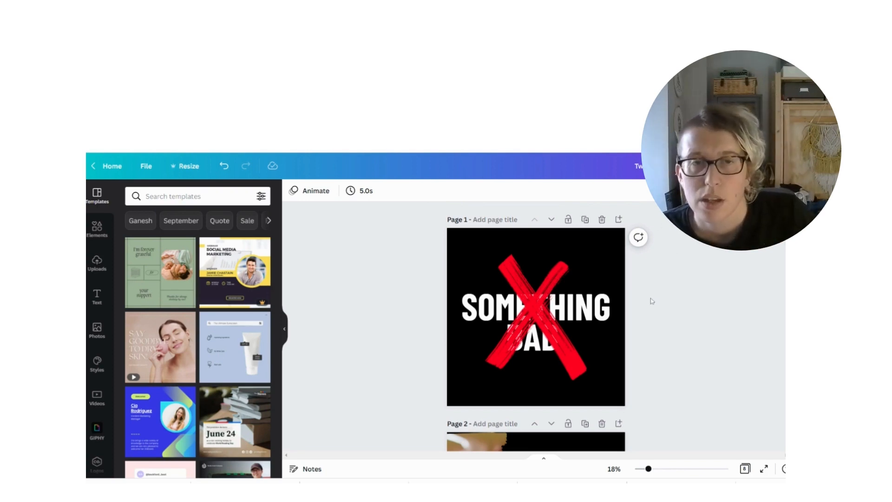
Change the white text below CHALLENGE on page 3 so that it reads AN EVICTION
{"action": "scroll", "coordinate": [420, 286], "scroll_direction": "down", "scroll_amount": 2}
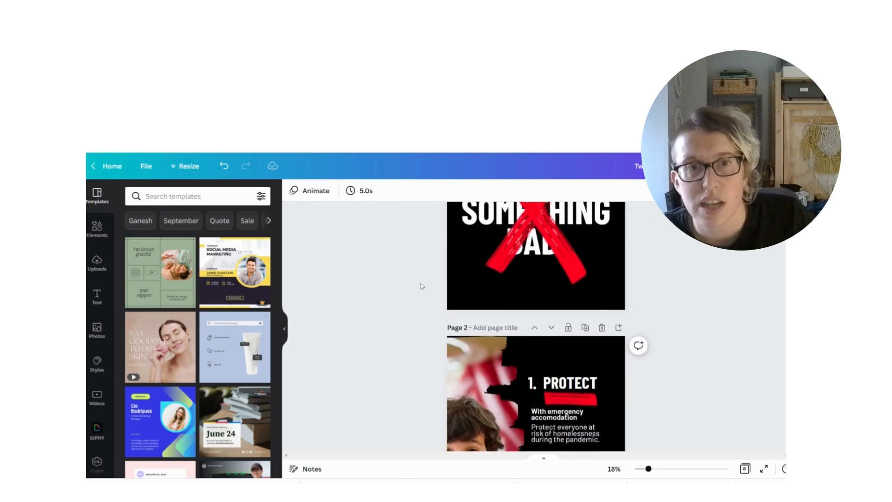
{"action": "scroll", "coordinate": [420, 285], "scroll_direction": "down", "scroll_amount": 6}
{"action": "scroll", "coordinate": [422, 285], "scroll_direction": "down", "scroll_amount": 4}
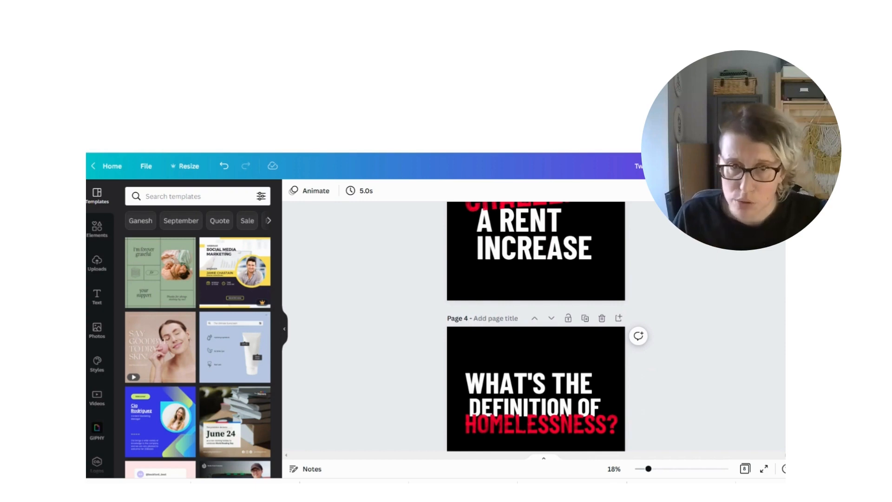
{"action": "scroll", "coordinate": [539, 324], "scroll_direction": "up", "scroll_amount": 3}
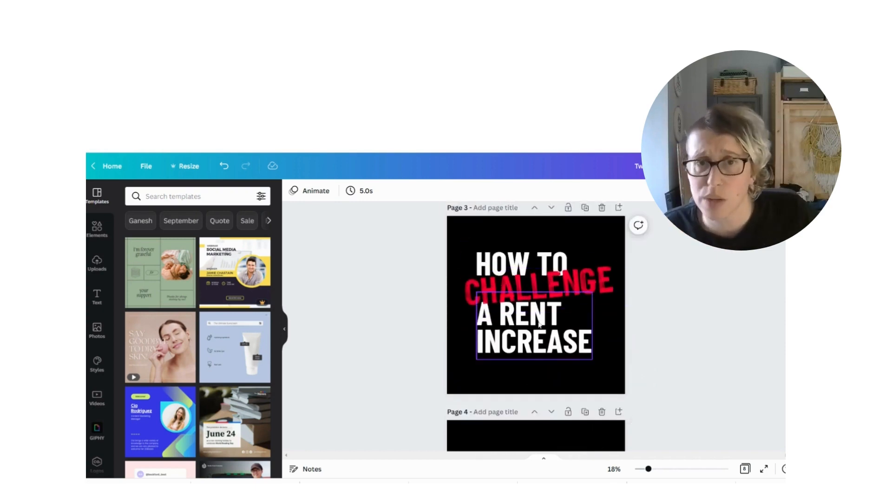
{"action": "double_click", "coordinate": [526, 337]}
{"action": "double_click", "coordinate": [510, 311]}
{"action": "triple_click", "coordinate": [524, 269]}
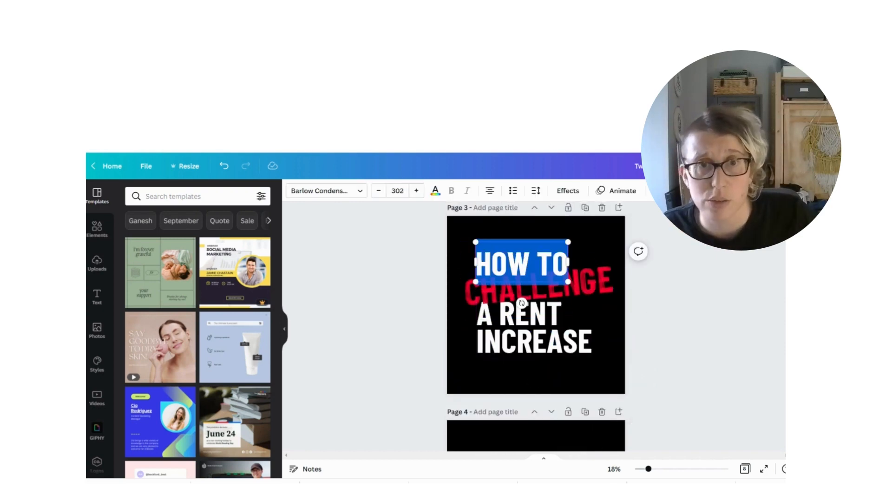
{"action": "double_click", "coordinate": [535, 339]}
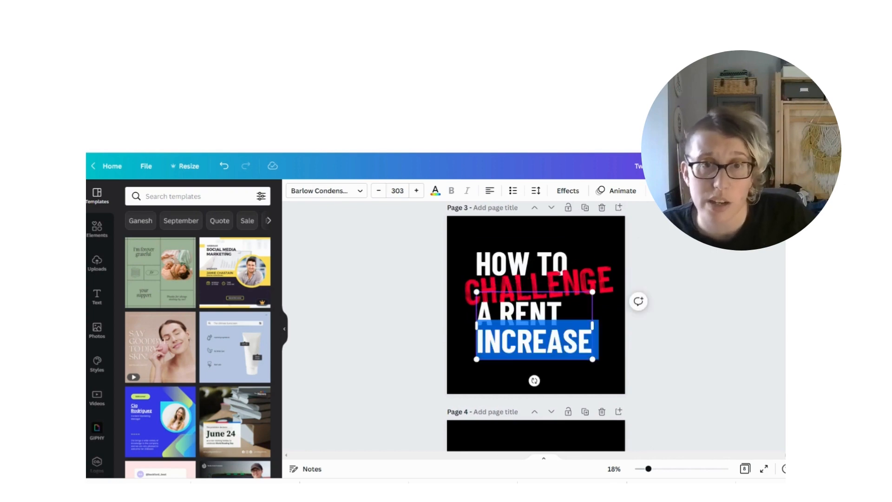
{"action": "triple_click", "coordinate": [520, 314]}
{"action": "left_click", "coordinate": [532, 339]}
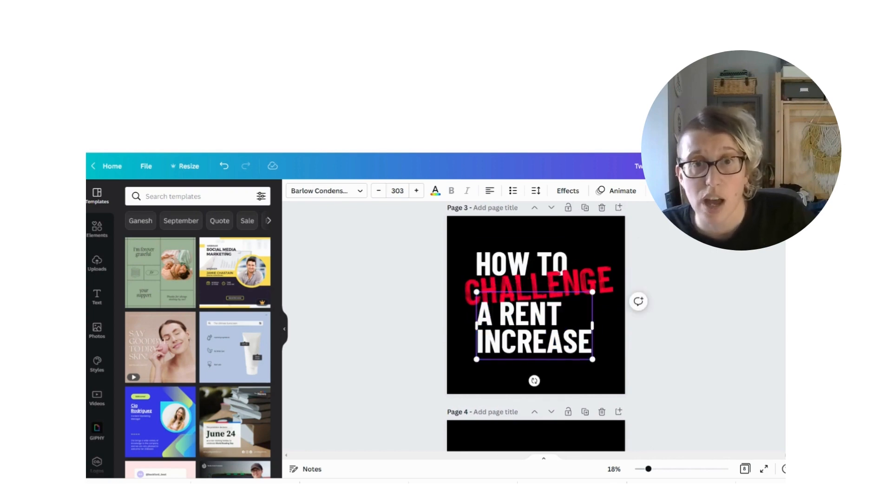
{"action": "left_click_drag", "start_coordinate": [493, 315], "coordinate": [594, 343]}
{"action": "type", "text": "n "}
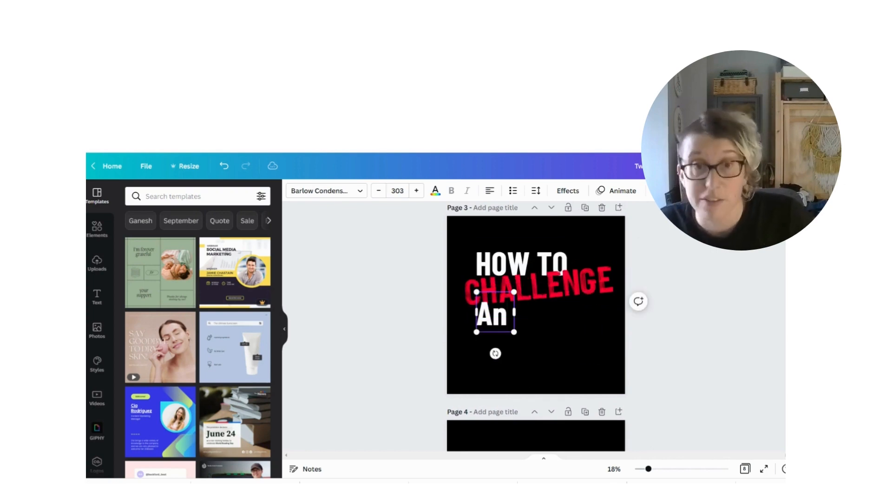
{"action": "type", "text": "evictio"}
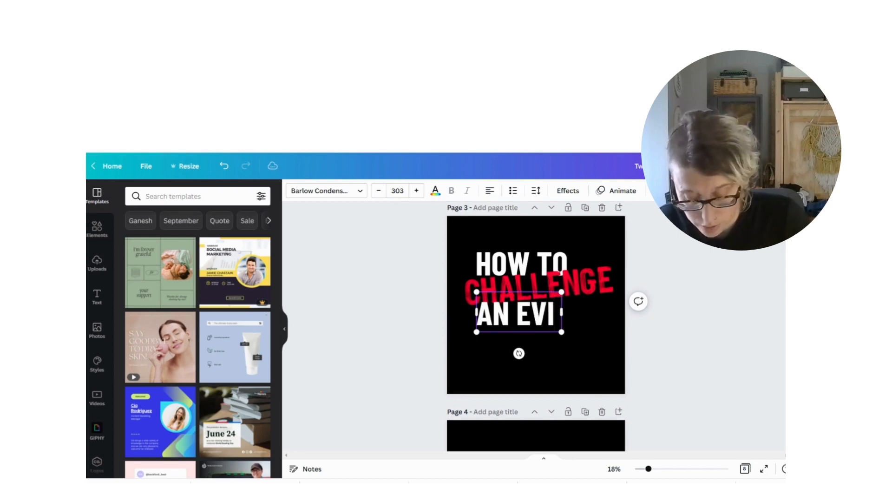
{"action": "type", "text": "n"}
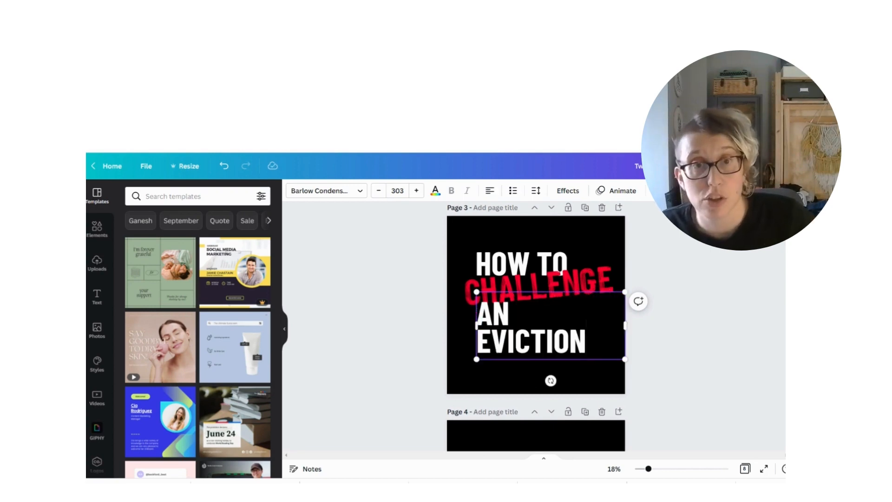
{"action": "left_click", "coordinate": [703, 262]}
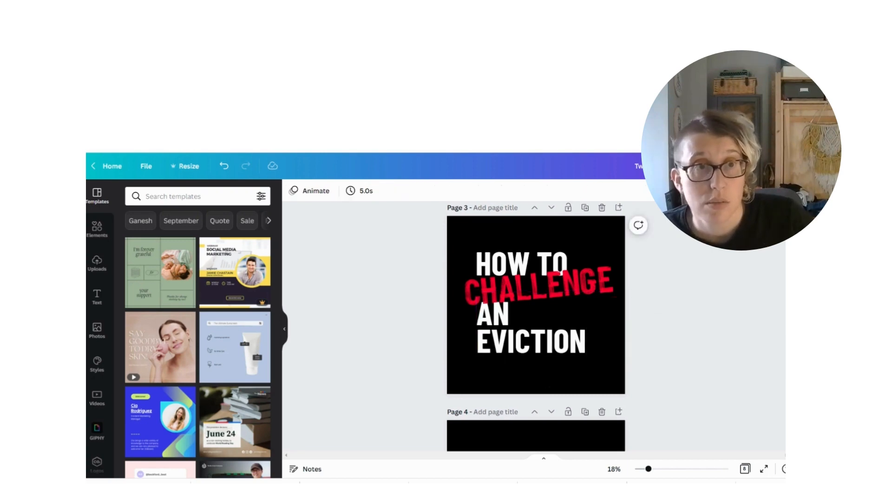
Delete the two pages that come before the HOW TO CHALLENGE AN EVICTION page
{"action": "left_click", "coordinate": [763, 166]}
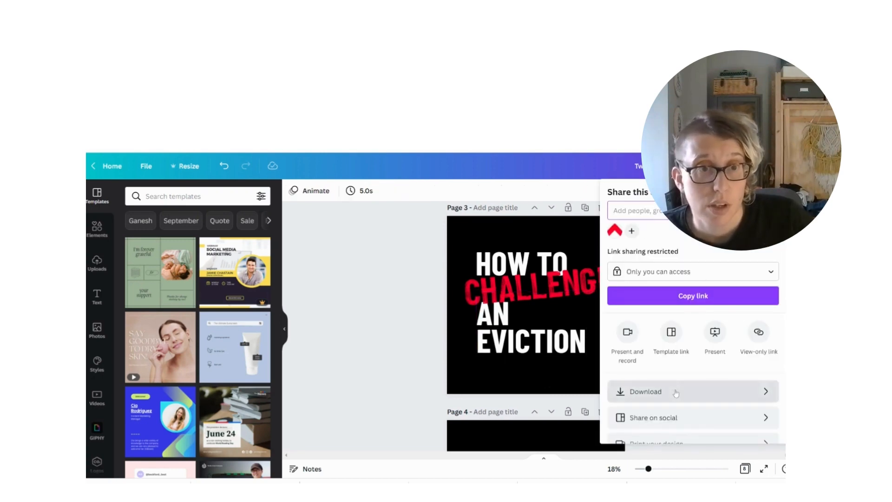
{"action": "left_click", "coordinate": [378, 303]}
{"action": "scroll", "coordinate": [446, 299], "scroll_direction": "up", "scroll_amount": 2}
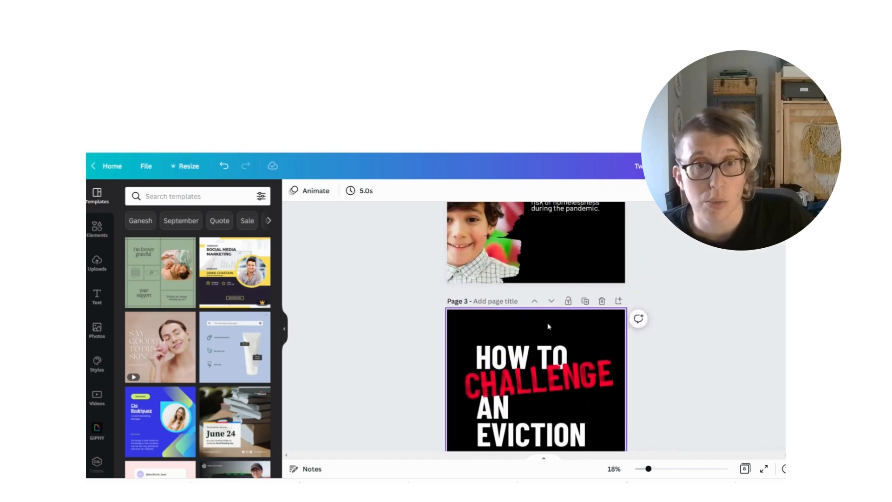
{"action": "scroll", "coordinate": [522, 381], "scroll_direction": "up", "scroll_amount": 7}
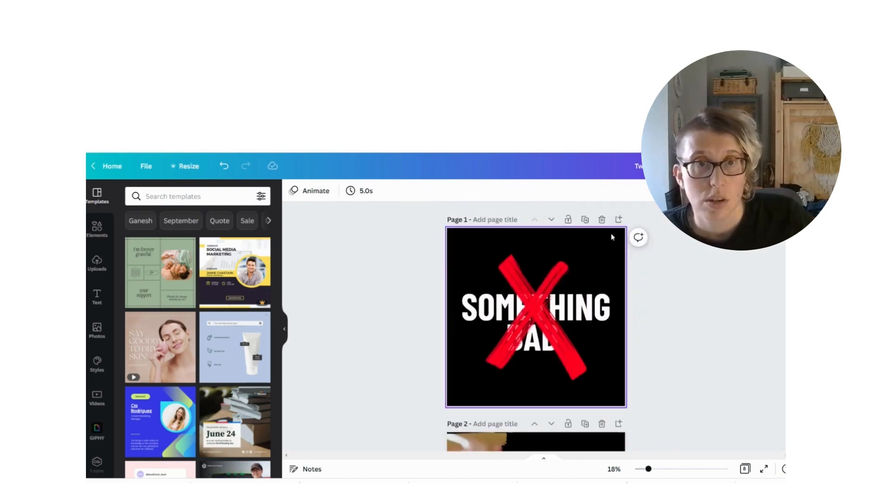
{"action": "left_click", "coordinate": [602, 219]}
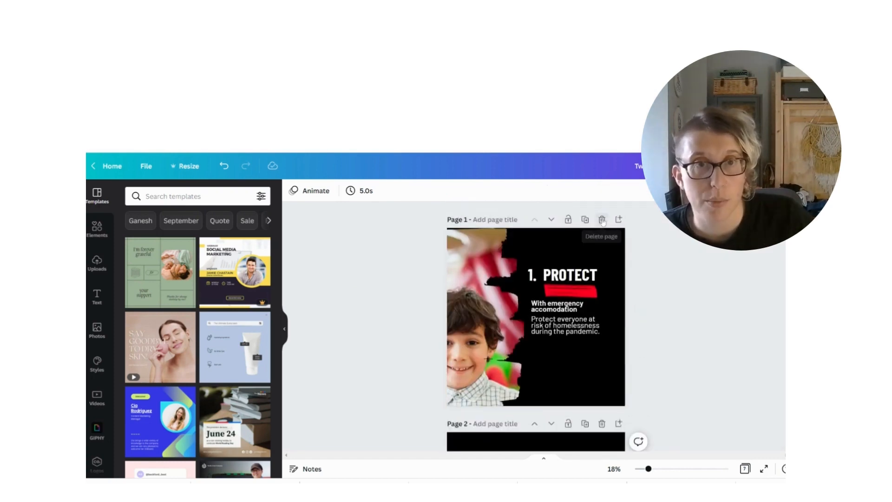
{"action": "left_click", "coordinate": [602, 219]}
Delete all pages that follow the HOW TO CHALLENGE AN EVICTION page, leaving a one-page design
{"action": "scroll", "coordinate": [589, 324], "scroll_direction": "down", "scroll_amount": 1}
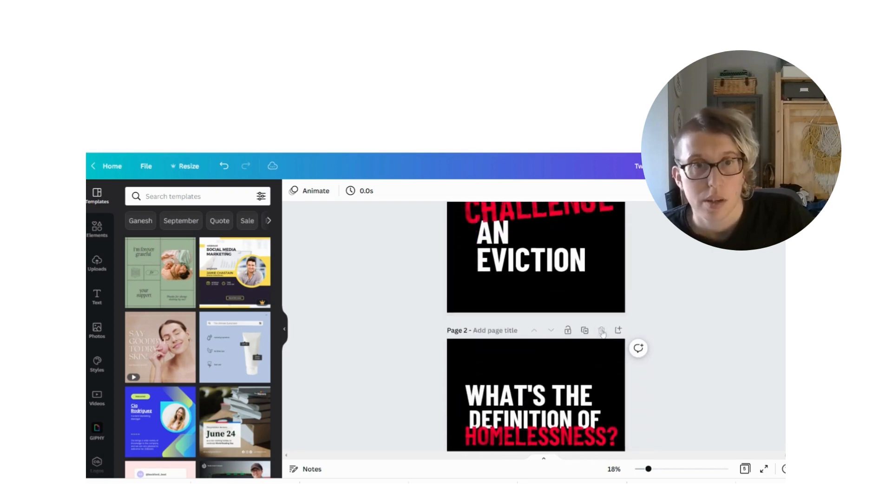
{"action": "left_click", "coordinate": [602, 331]}
{"action": "left_click", "coordinate": [601, 330]}
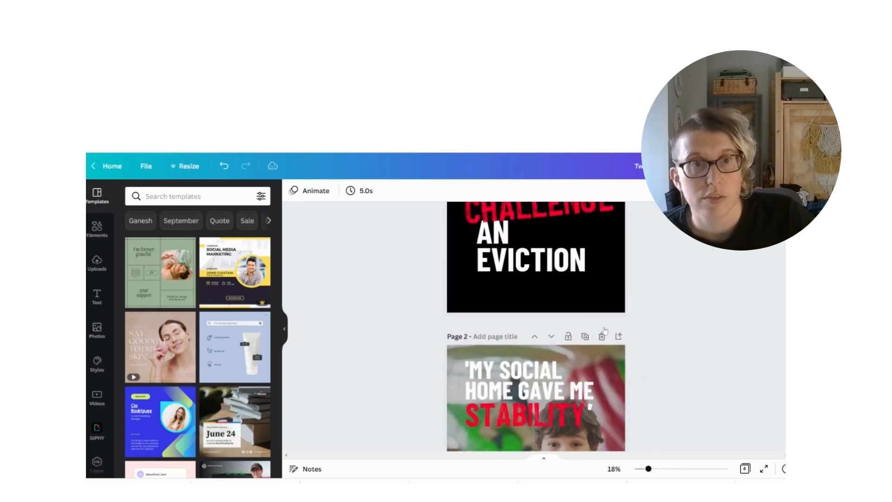
{"action": "left_click", "coordinate": [601, 331]}
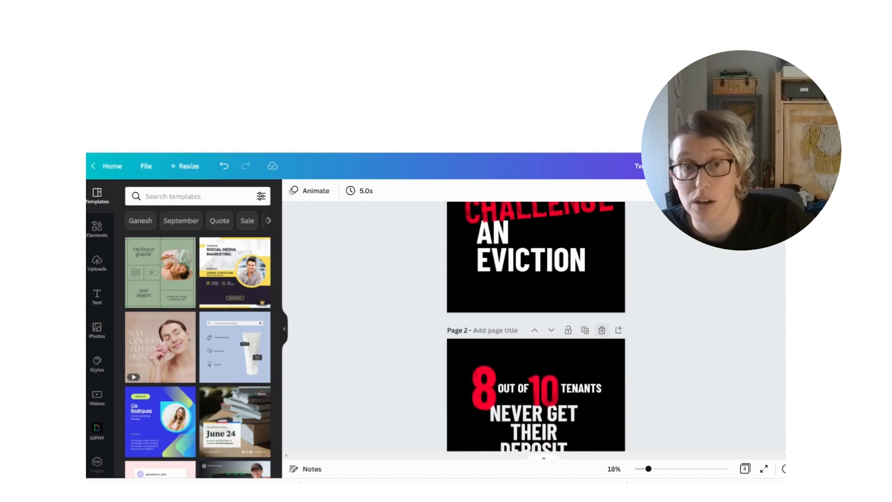
{"action": "left_click", "coordinate": [602, 330]}
{"action": "scroll", "coordinate": [509, 384], "scroll_direction": "down", "scroll_amount": 3}
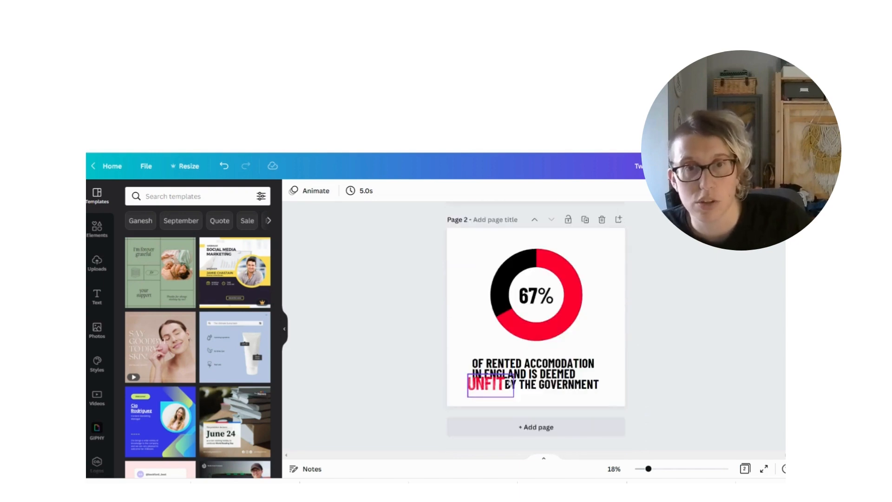
{"action": "scroll", "coordinate": [510, 383], "scroll_direction": "up", "scroll_amount": 4}
{"action": "left_click", "coordinate": [603, 365]}
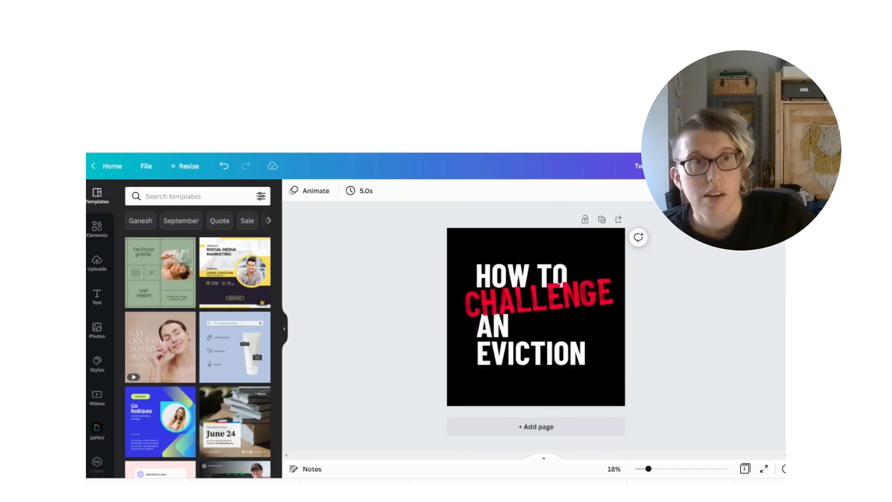
Download the one-page HOW TO CHALLENGE AN EVICTION design as a PNG at size 1 and dismiss the download confirmation
{"action": "left_click", "coordinate": [770, 166]}
{"action": "left_click", "coordinate": [666, 398]}
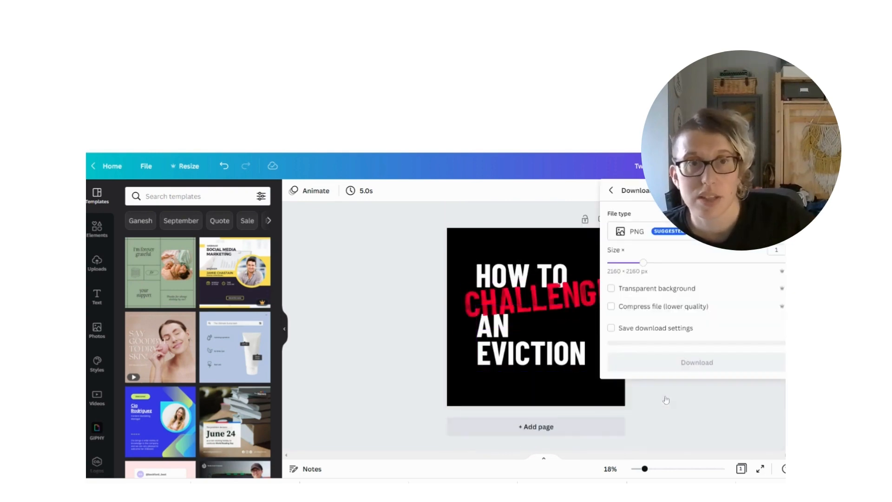
{"action": "left_click", "coordinate": [673, 230]}
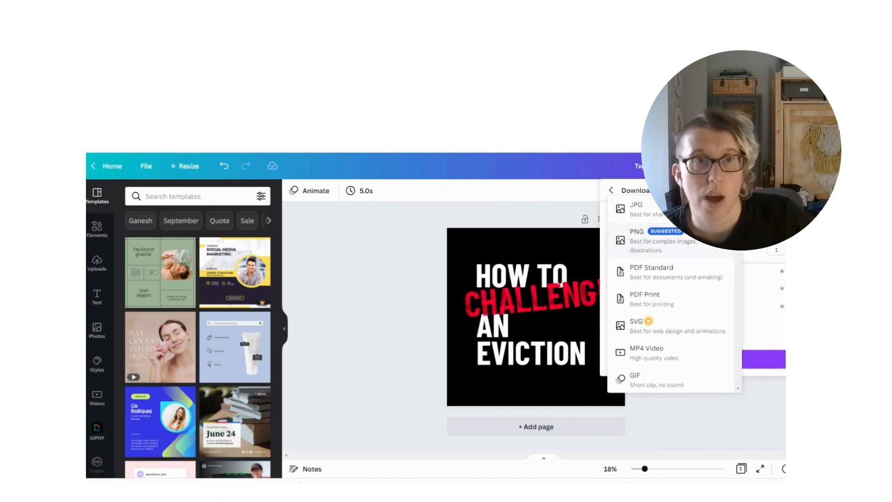
{"action": "left_click", "coordinate": [641, 239]}
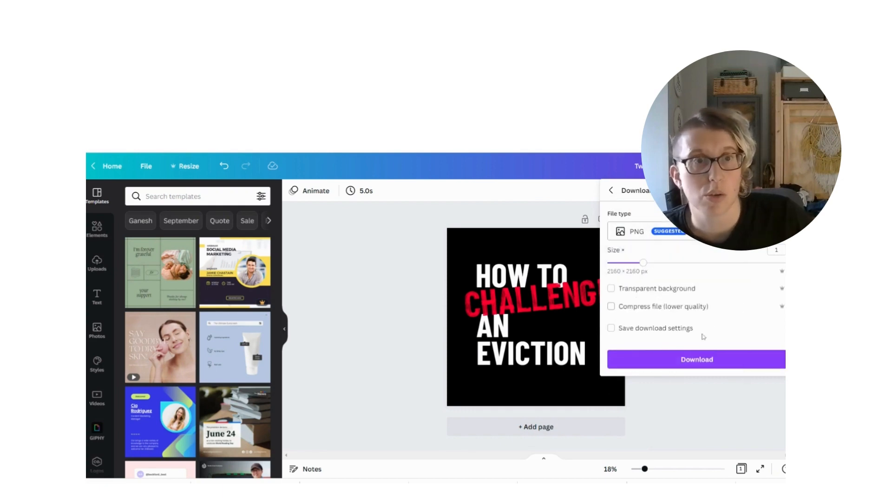
{"action": "left_click", "coordinate": [669, 365]}
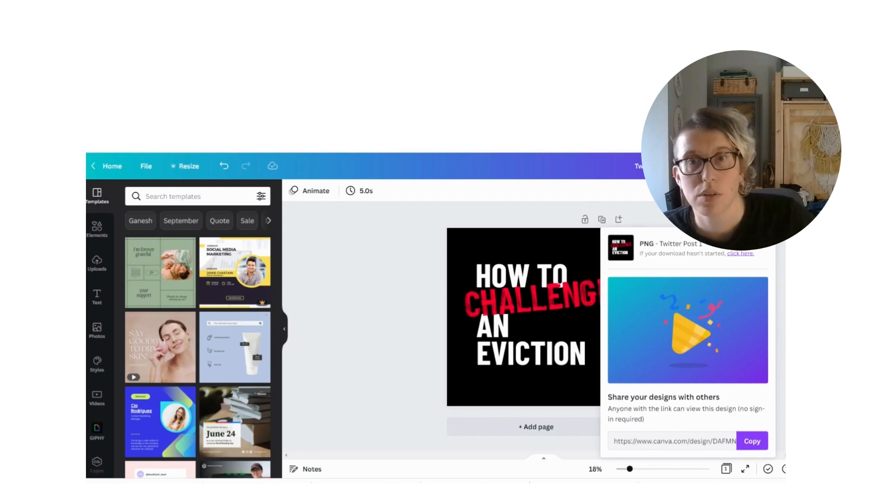
{"action": "left_click", "coordinate": [395, 263]}
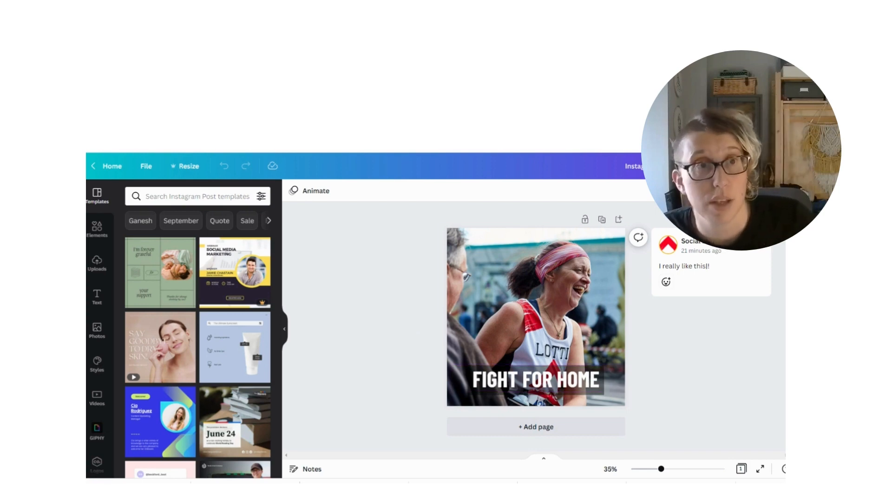
{"action": "left_click", "coordinate": [763, 166]}
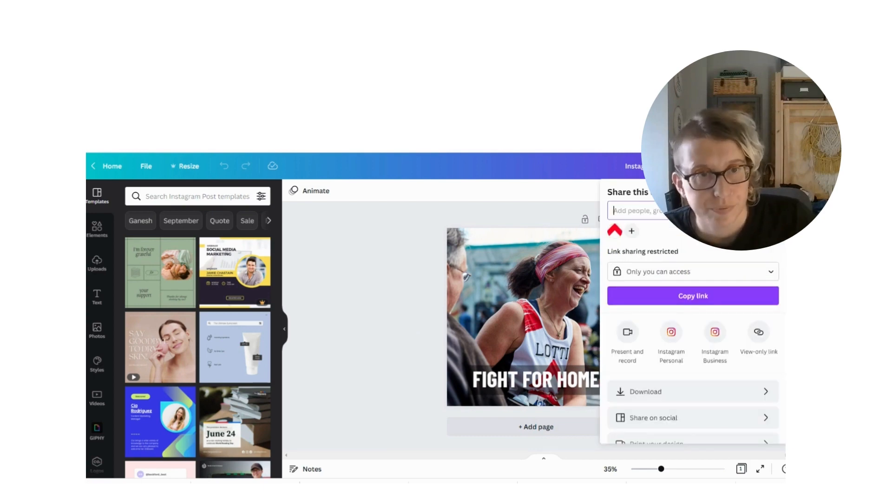
{"action": "scroll", "coordinate": [706, 366], "scroll_direction": "down", "scroll_amount": 1}
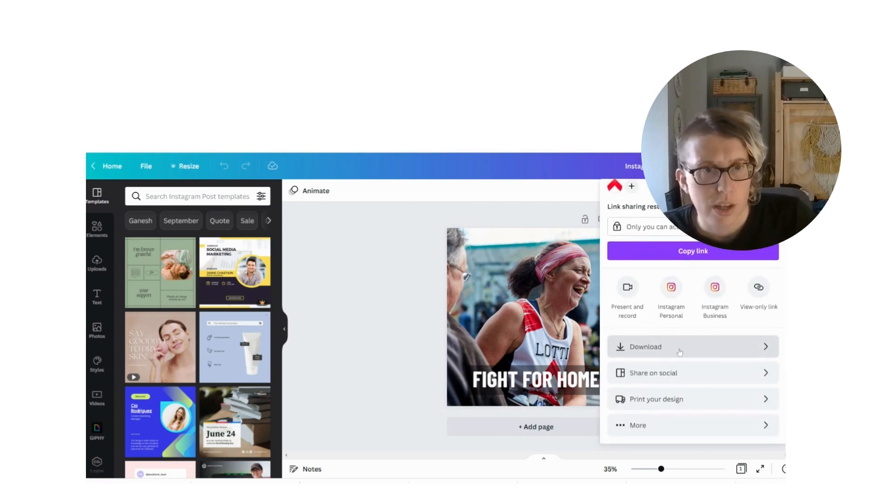
{"action": "left_click", "coordinate": [676, 432]}
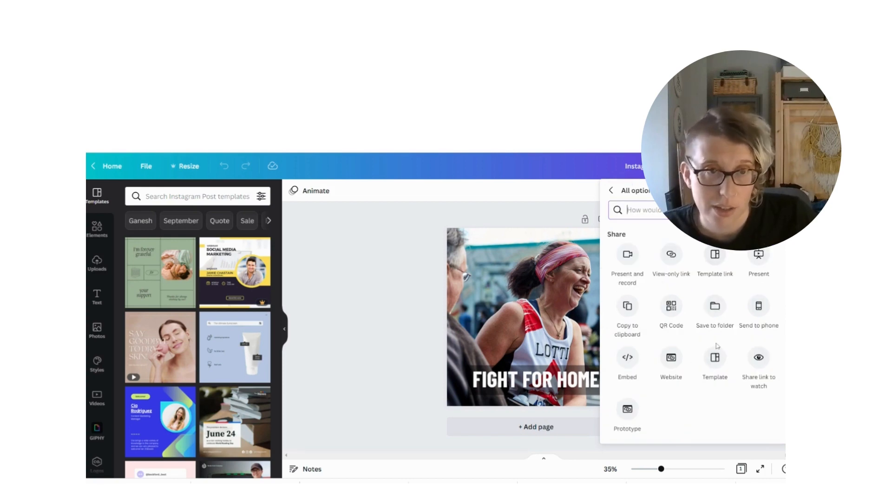
{"action": "left_click", "coordinate": [714, 367]}
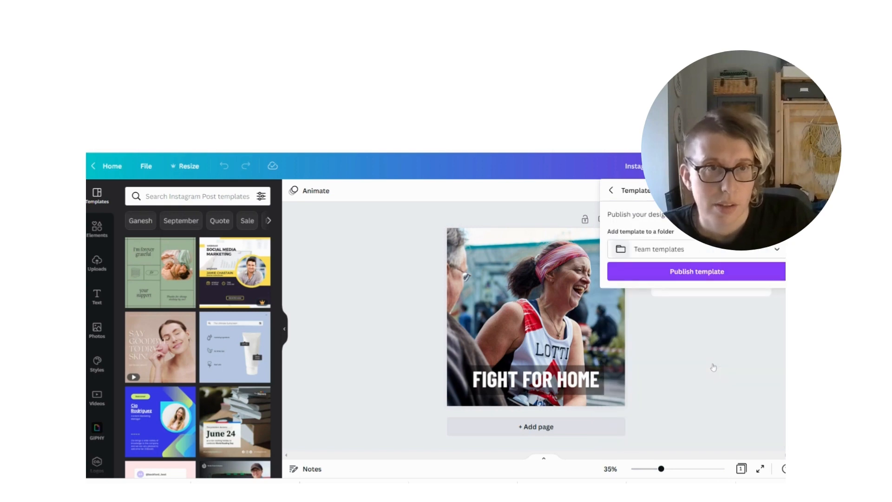
{"action": "left_click", "coordinate": [671, 251]}
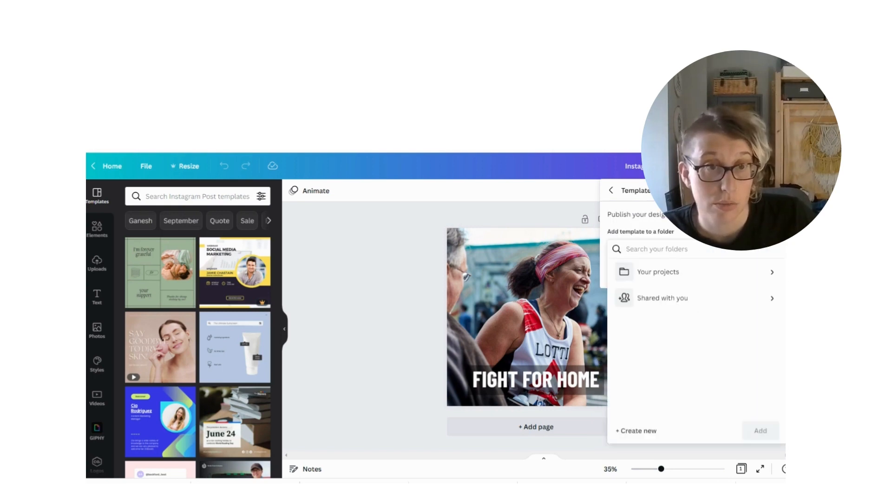
{"action": "left_click", "coordinate": [395, 269]}
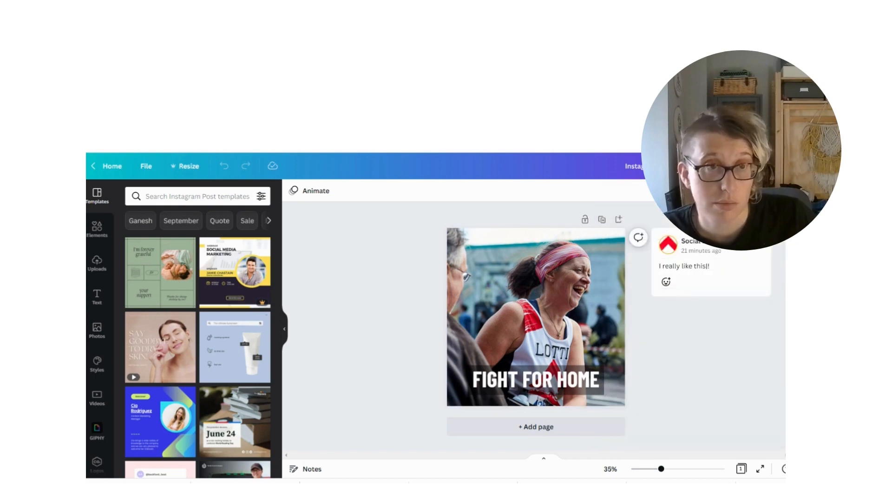
Publish the FIGHT FOR HOME Instagram post as a template in the Team templates folder and reload the team's template list
{"action": "left_click", "coordinate": [764, 166]}
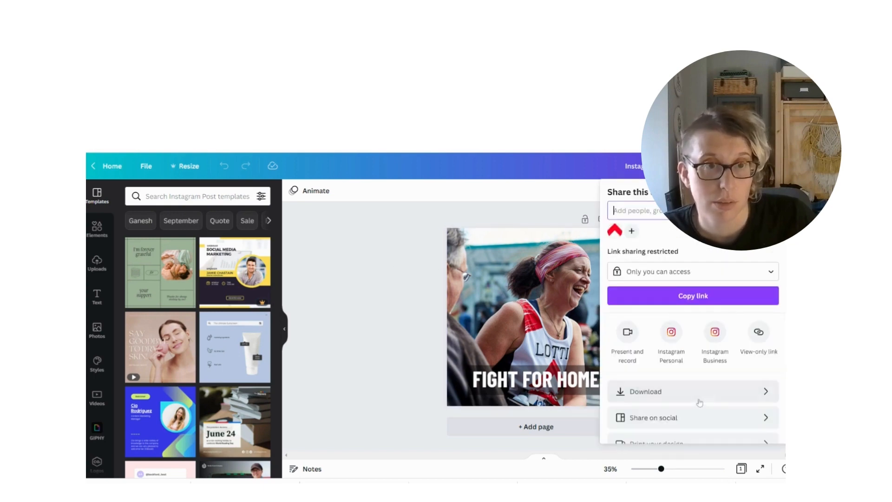
{"action": "scroll", "coordinate": [682, 423], "scroll_direction": "down", "scroll_amount": 2}
{"action": "left_click", "coordinate": [682, 425]}
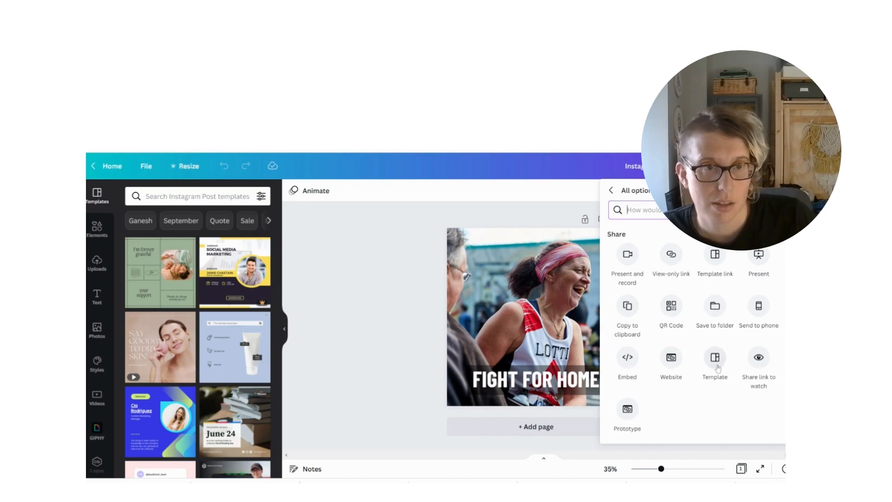
{"action": "left_click", "coordinate": [718, 367]}
{"action": "left_click", "coordinate": [706, 273]}
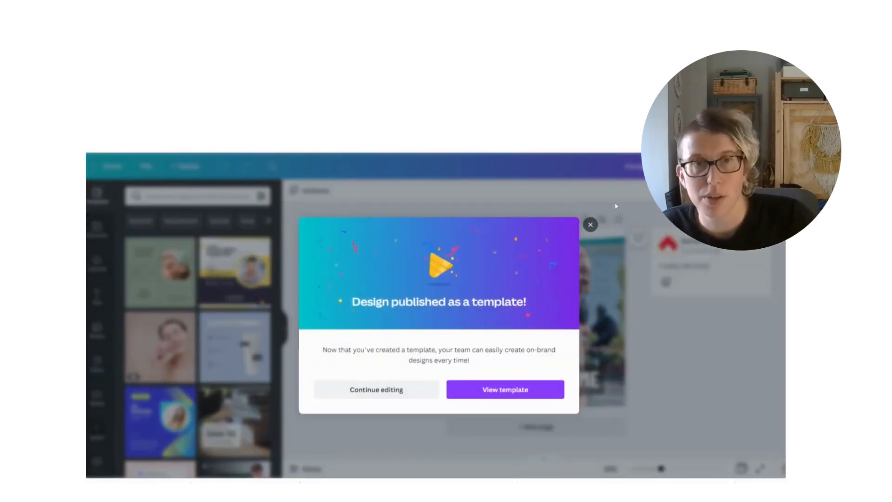
{"action": "left_click", "coordinate": [591, 225]}
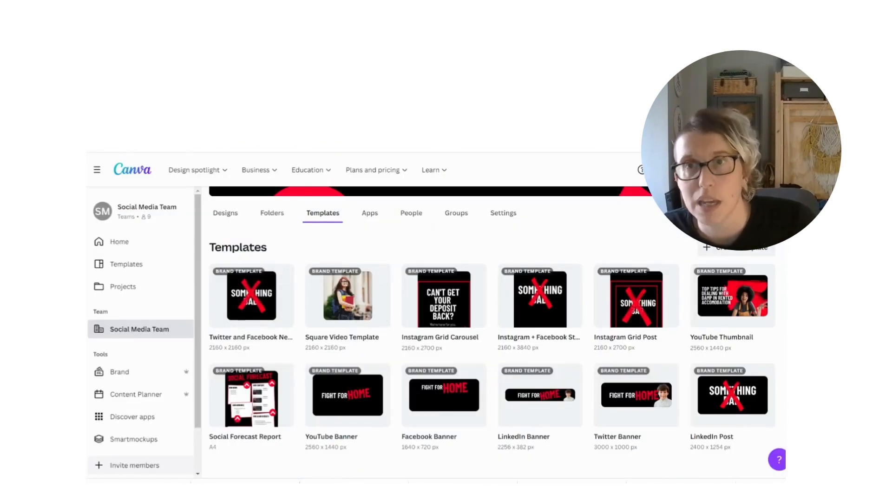
{"action": "key", "text": "F5"}
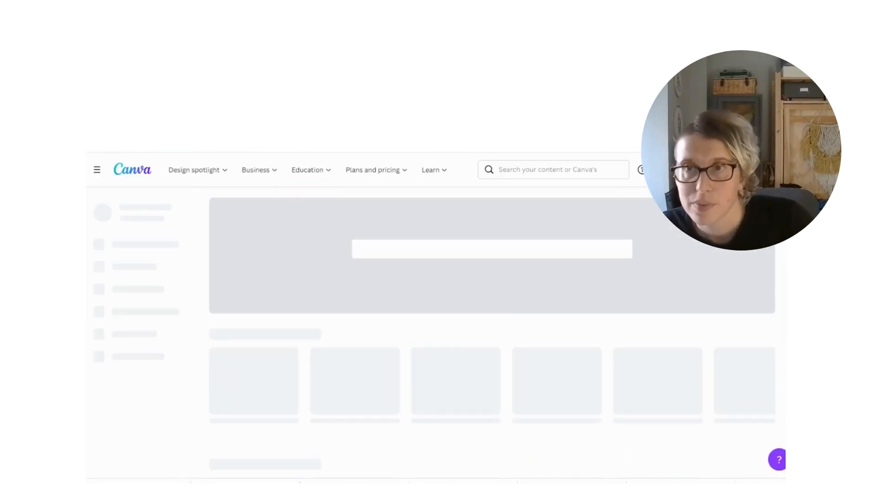